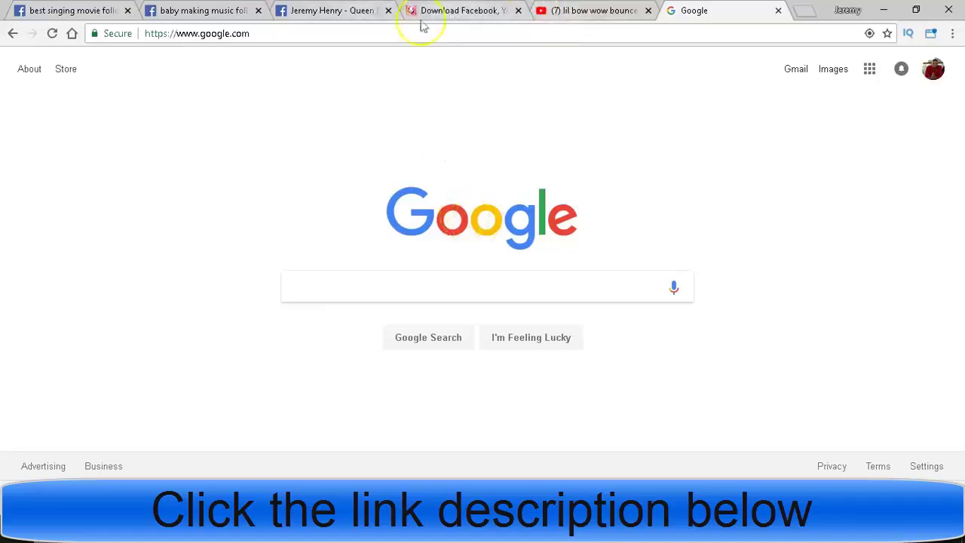
# - Bring up the 'BEST SINGING MOVIE OF ALL TIME #5HEARTBEATS' video post with 1.4M views
pyautogui.click(332, 10)
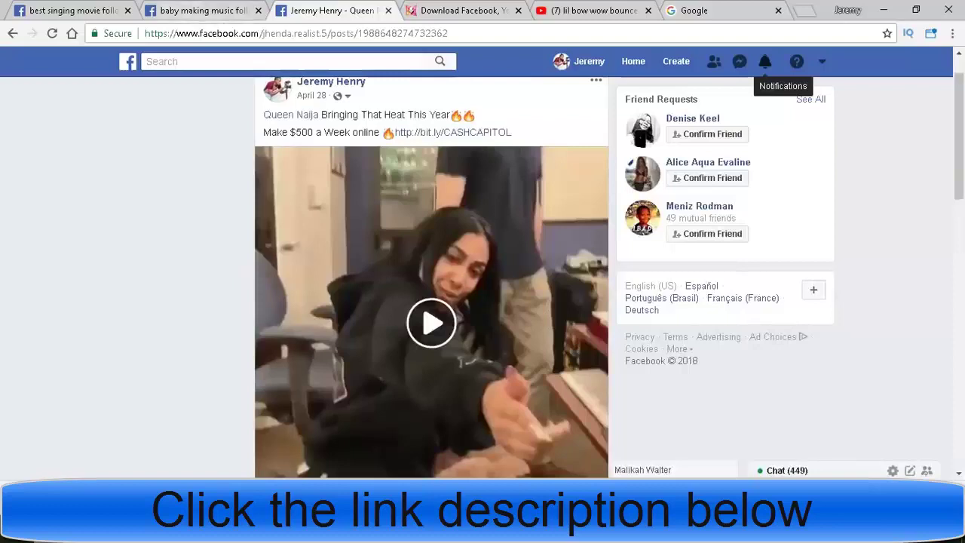
pyautogui.hotkey('ctrl', 'shift', 'Tab')
pyautogui.hotkey('ctrl', 'shift', 'Tab')
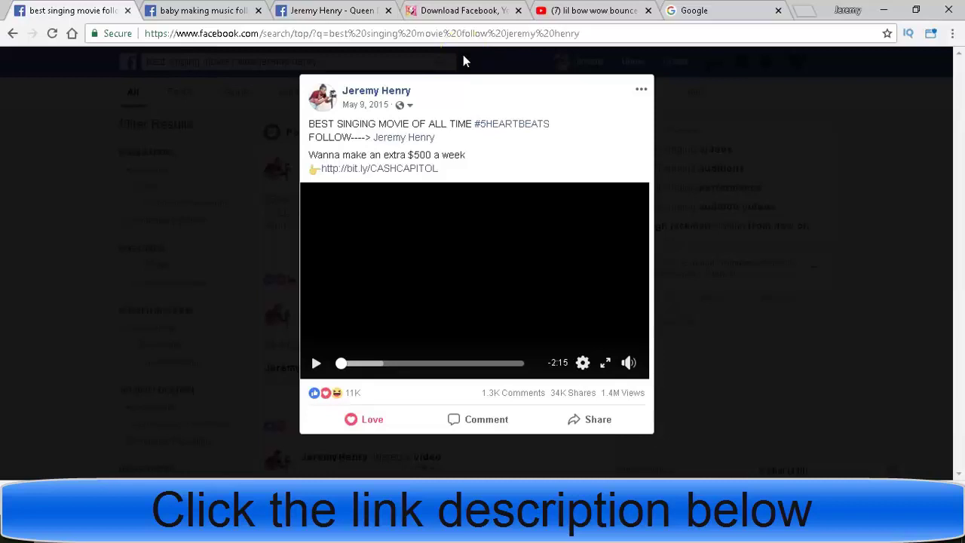
# - Play and pause the singing video, highlight its promo line, and open the bit.ly link in a new tab
pyautogui.click(314, 362)
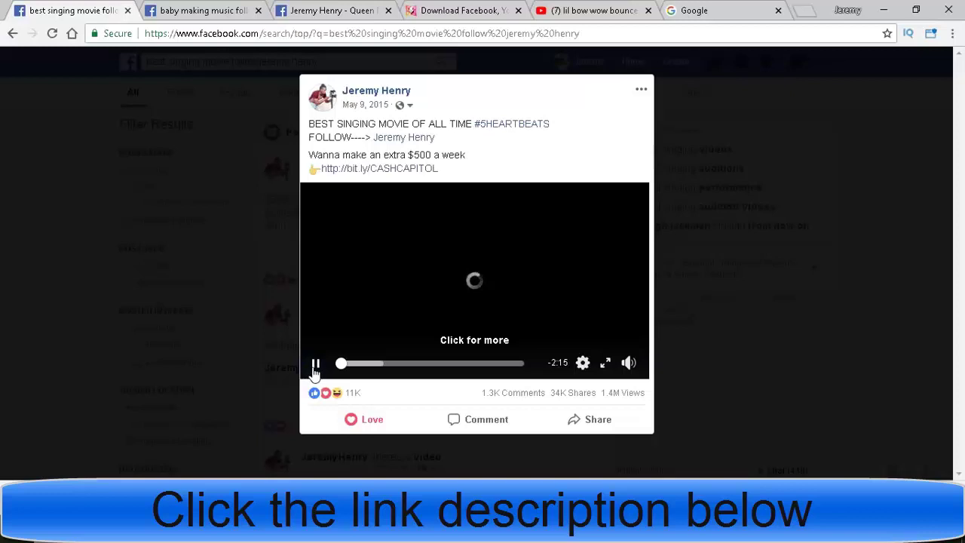
pyautogui.click(315, 366)
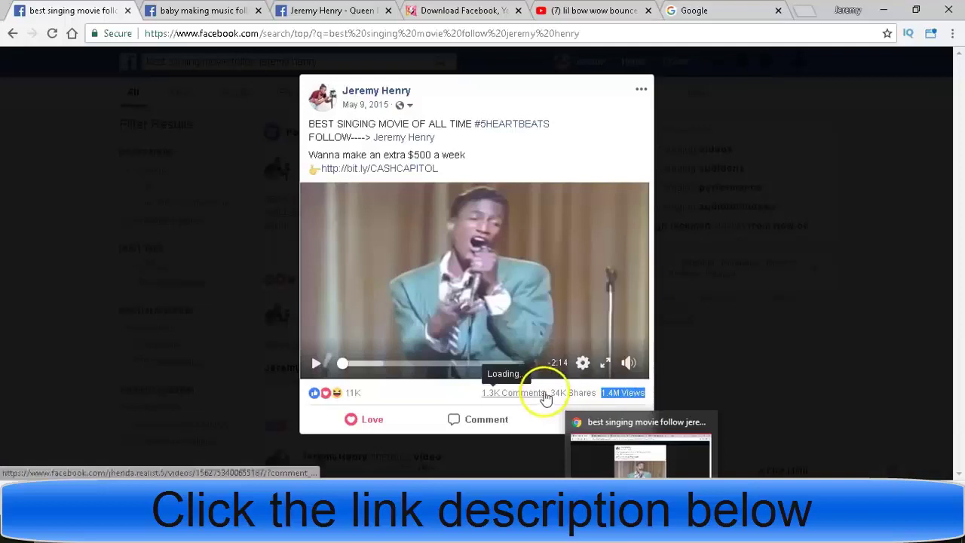
pyautogui.moveTo(511, 401)
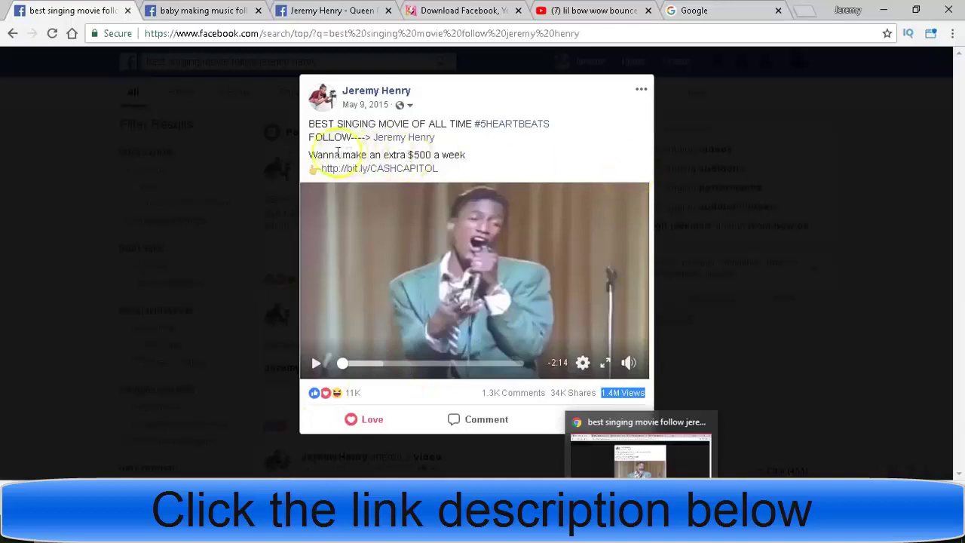
pyautogui.moveTo(305, 154); pyautogui.dragTo(456, 178)
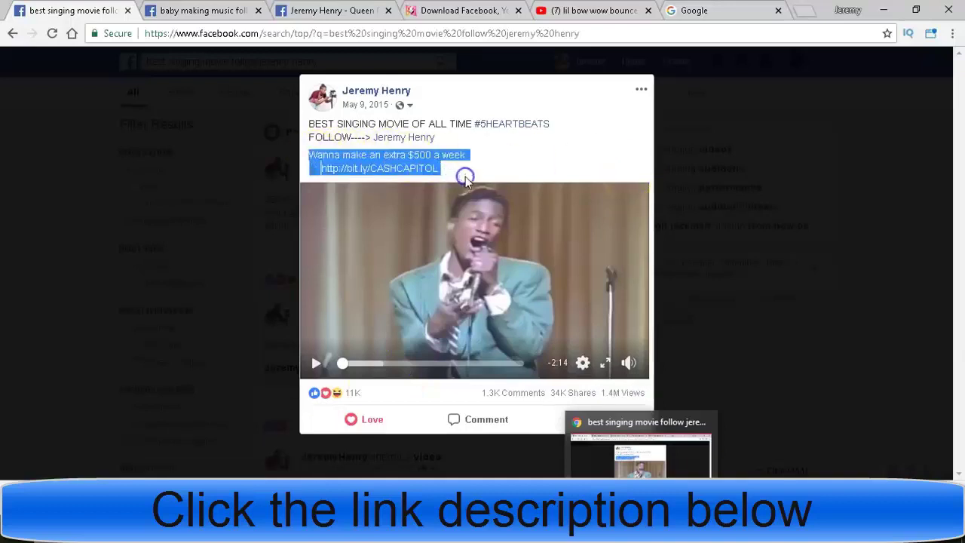
pyautogui.click(466, 176)
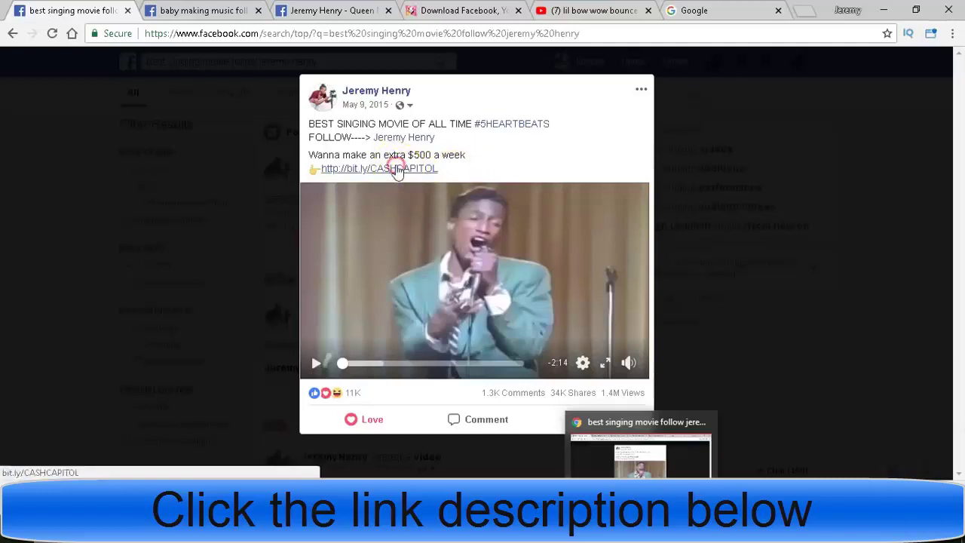
pyautogui.rightClick(396, 168)
pyautogui.click(396, 168)
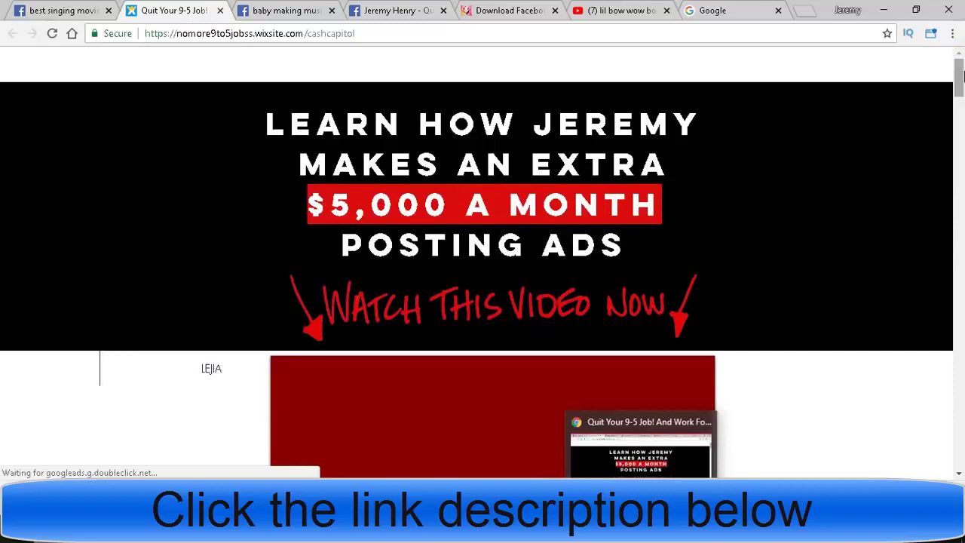
# - Scroll through the wixsite 'Quit Your 9-5 Job' landing page, then close its tab
pyautogui.moveTo(961, 73); pyautogui.dragTo(961, 114)
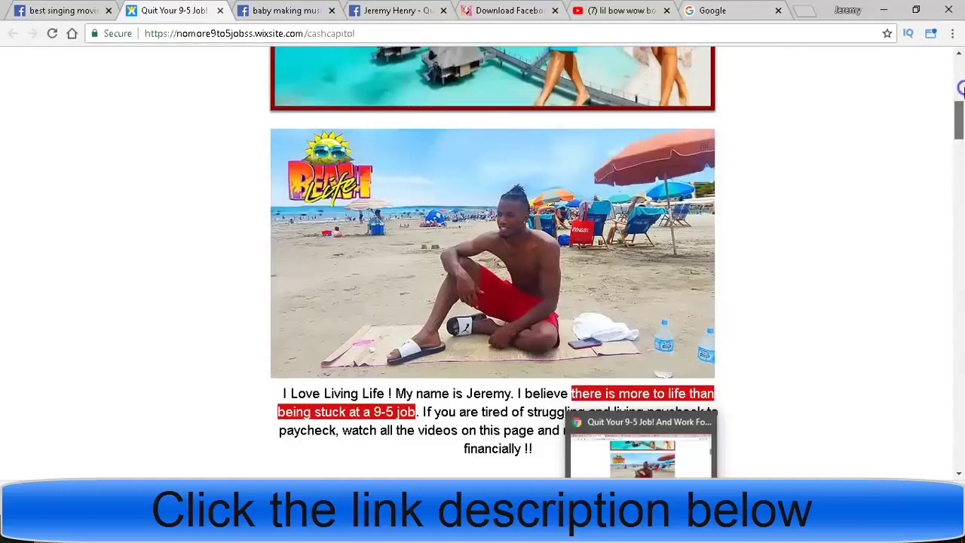
pyautogui.click(960, 89)
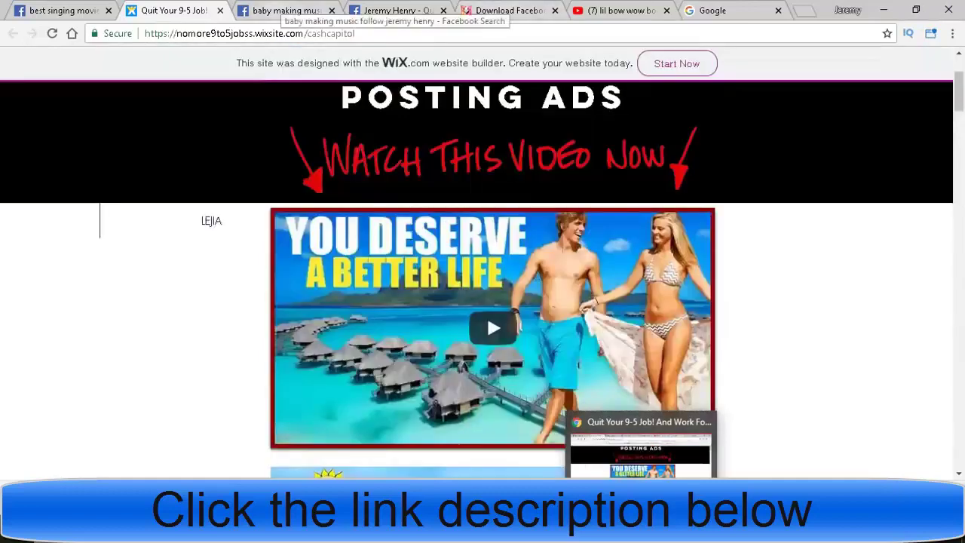
pyautogui.click(219, 10)
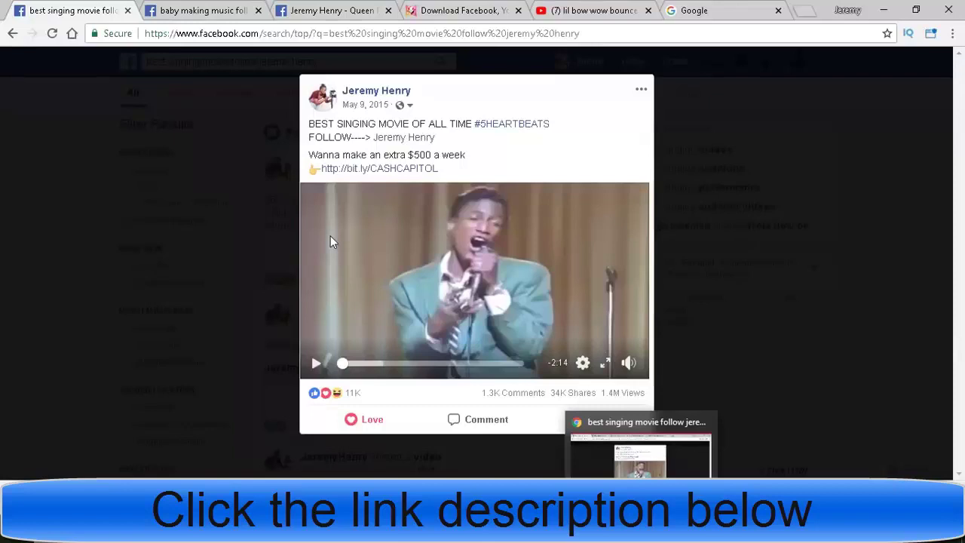
# - Scroll the 'baby making music' post with 1,945,926 views, then move to the creator's latest video post
pyautogui.hotkey('ctrl', 'Tab')
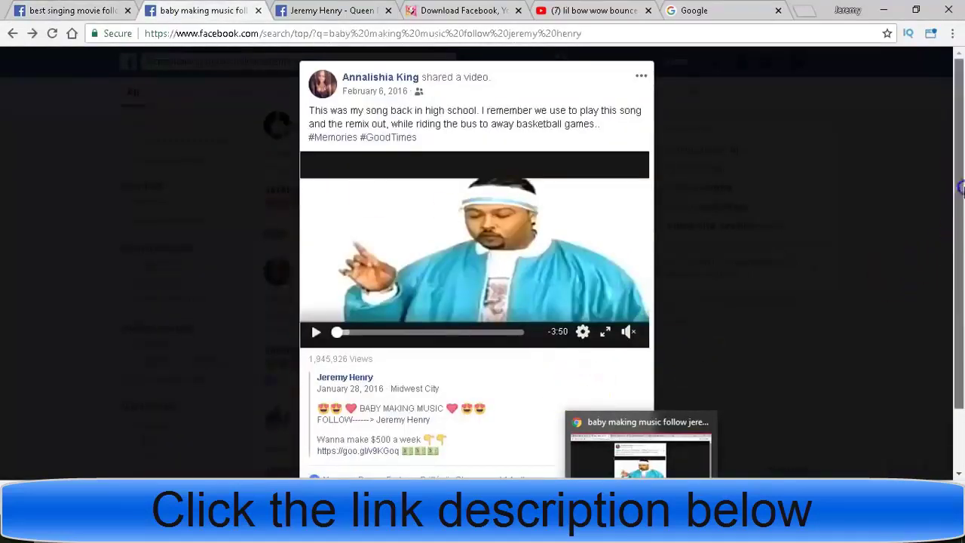
pyautogui.scroll(-1, 396, 388)
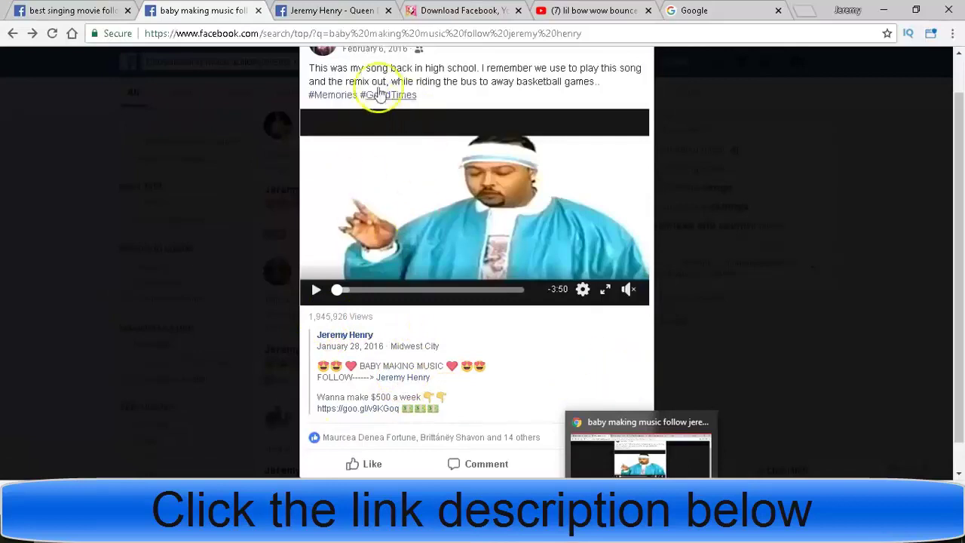
pyautogui.click(332, 11)
# - Open the creator's profile from the latest post, then return to the 'baby making music' result
pyautogui.scroll(-3, 960, 168)
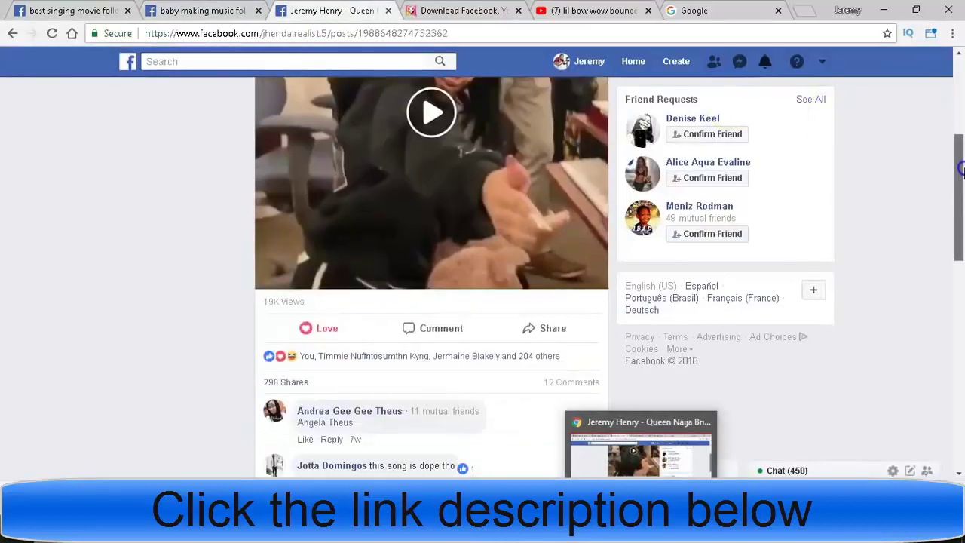
pyautogui.scroll(3, 324, 108)
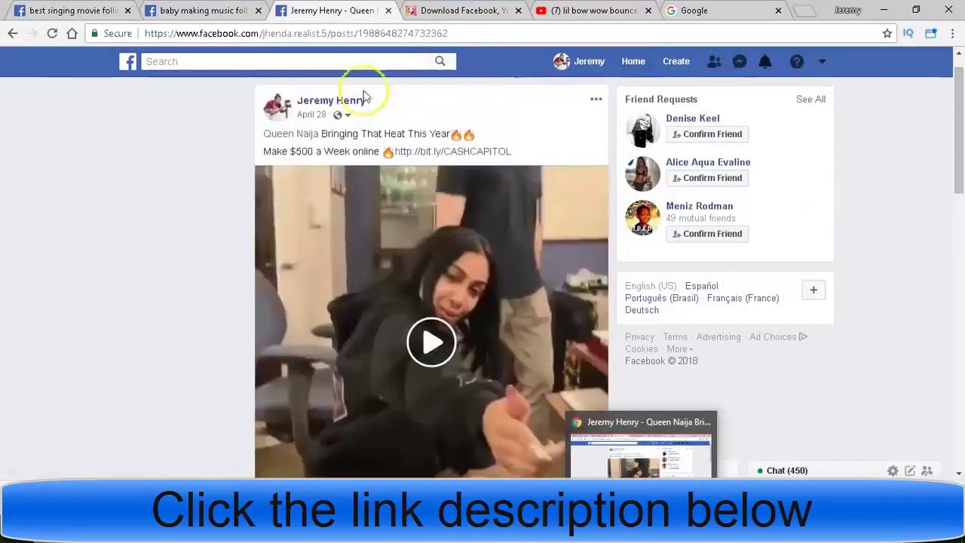
pyautogui.click(592, 62)
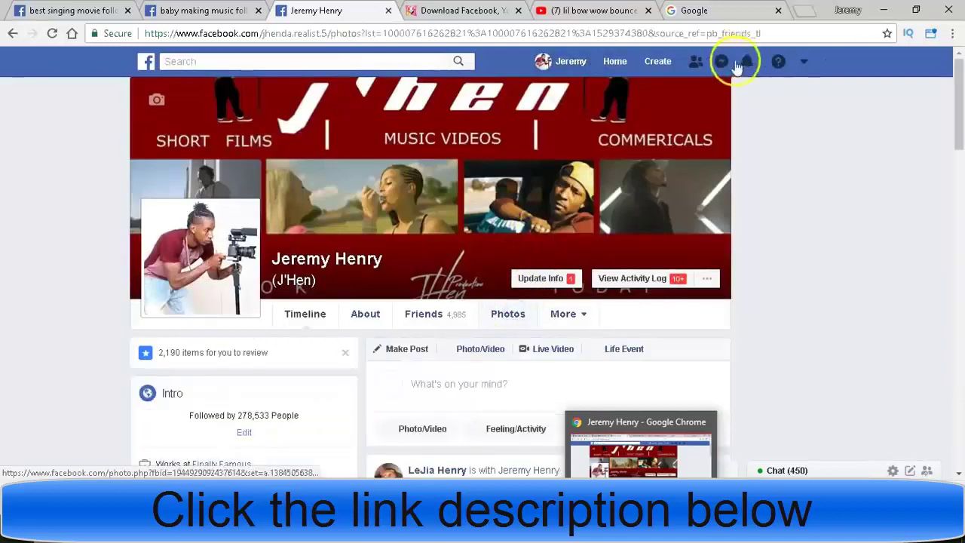
pyautogui.click(200, 11)
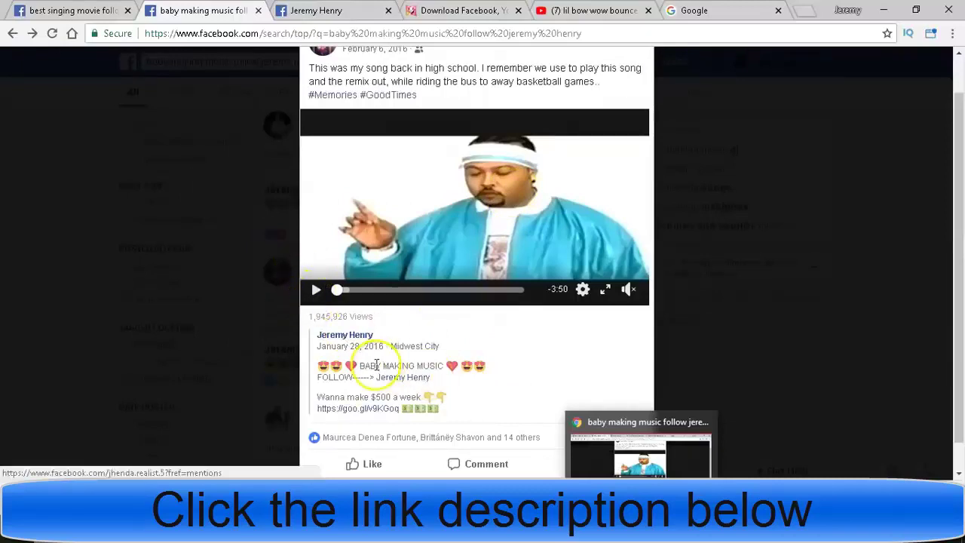
# - Highlight the 'BABY MAKING MUSIC' caption and the creator's profile link, then go to the 'lil bow wow bounce with me' YouTube results
pyautogui.moveTo(364, 365); pyautogui.dragTo(441, 367)
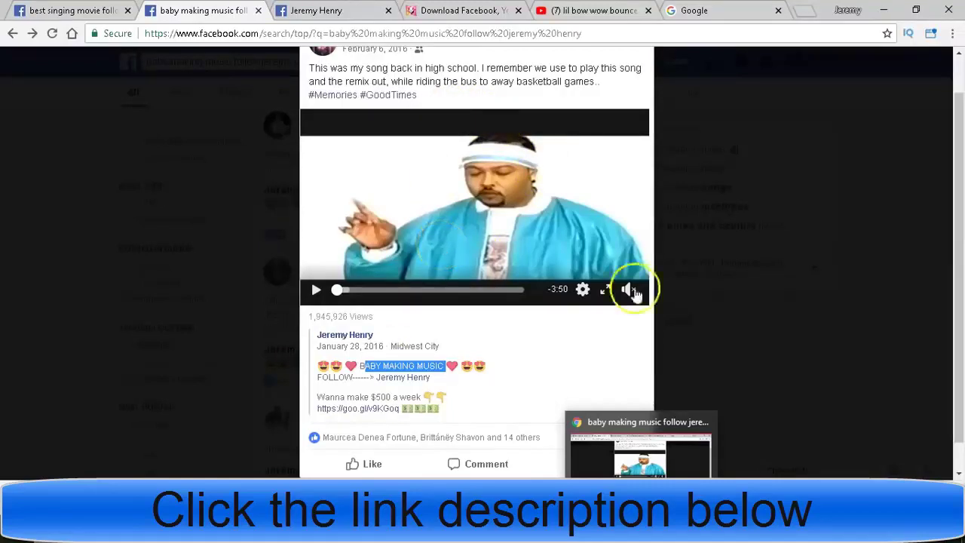
pyautogui.moveTo(627, 287)
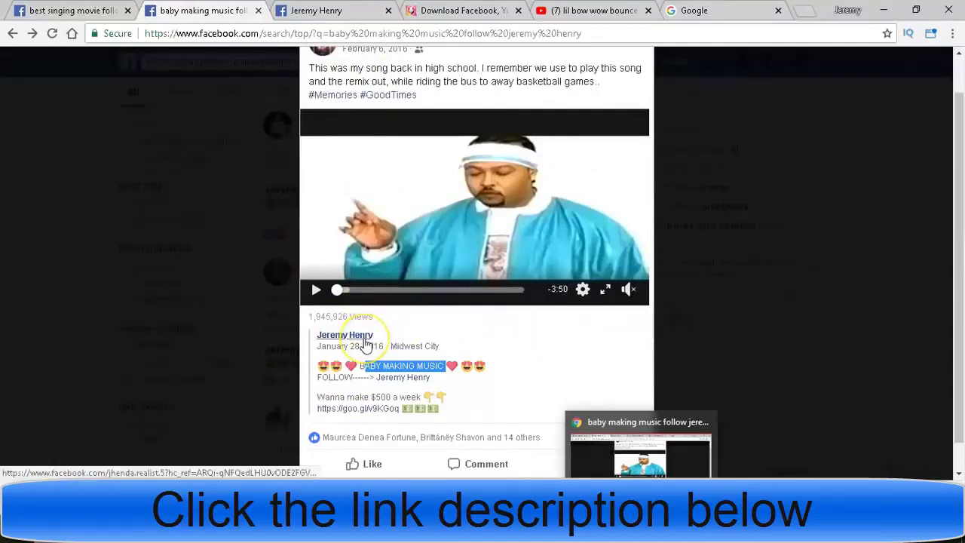
pyautogui.moveTo(365, 345)
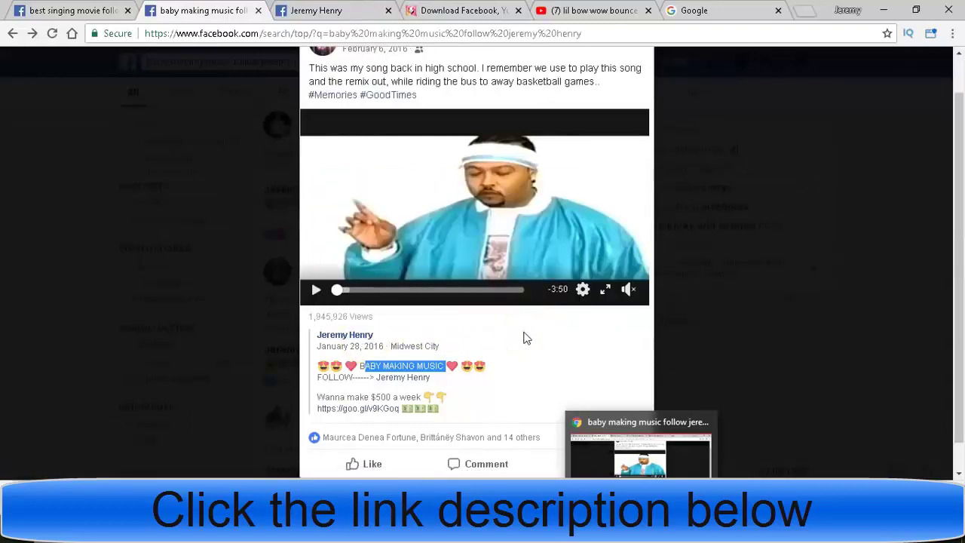
pyautogui.click(589, 11)
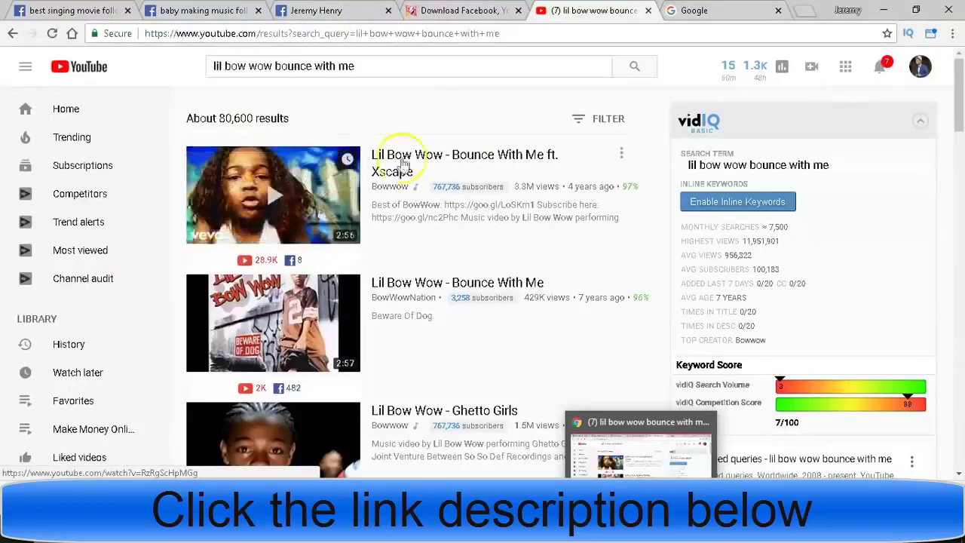
# - Open 'Lil Bow Wow - Bounce With Me ft. Xscape' and copy its page address
pyautogui.click(440, 165)
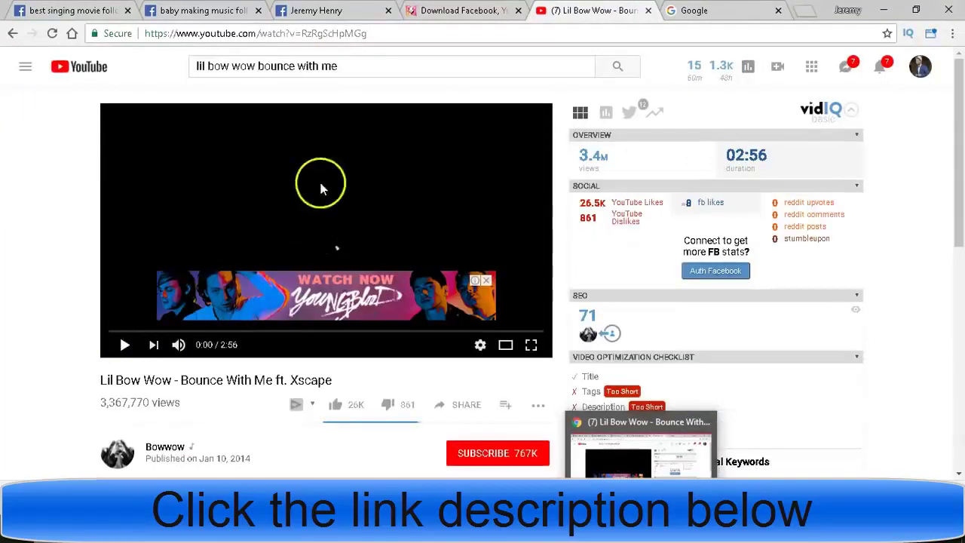
pyautogui.click(339, 33)
pyautogui.rightClick(344, 33)
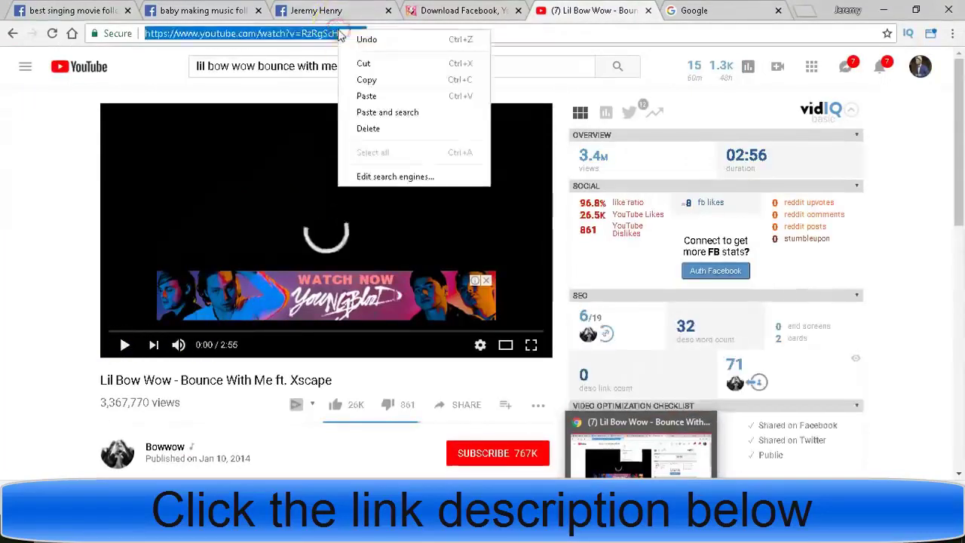
pyautogui.click(368, 78)
pyautogui.click(445, 11)
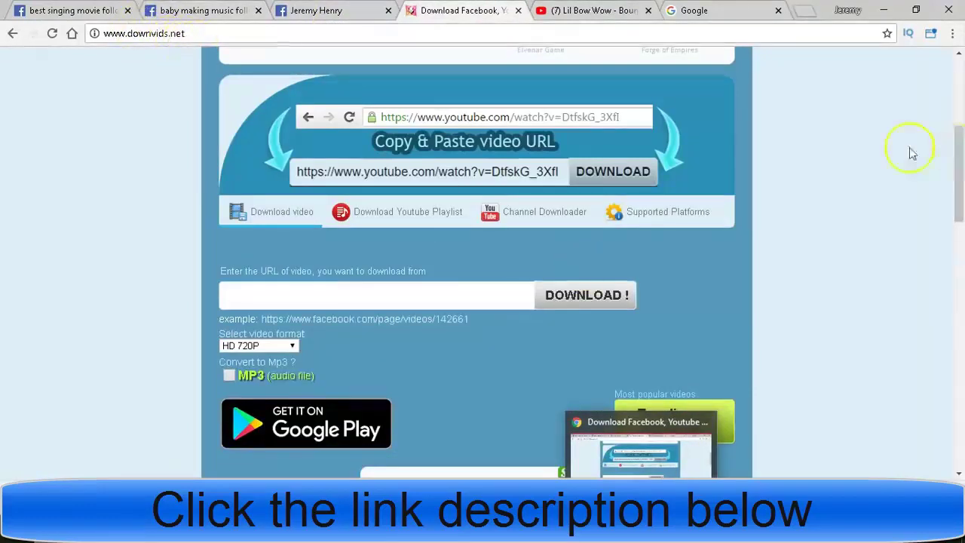
# - Paste the copied YouTube link into DownVids, pick a video format, and fetch the video
pyautogui.click(309, 287)
pyautogui.hotkey('ctrl', 'v')
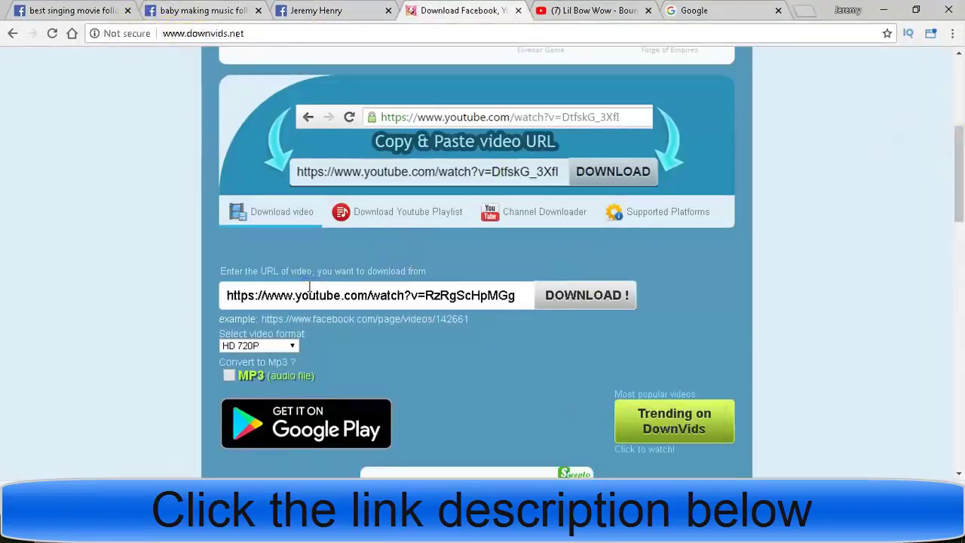
pyautogui.click(266, 347)
pyautogui.click(275, 396)
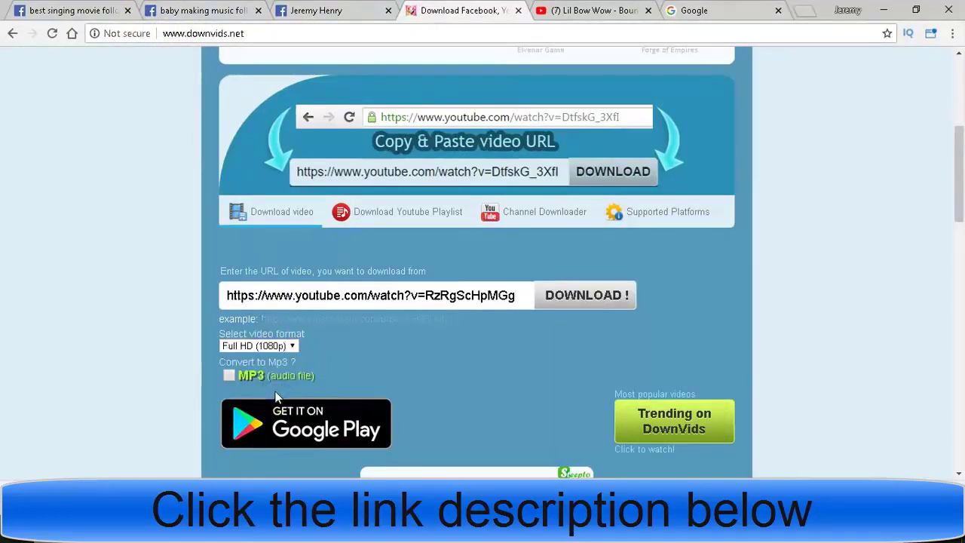
pyautogui.click(611, 302)
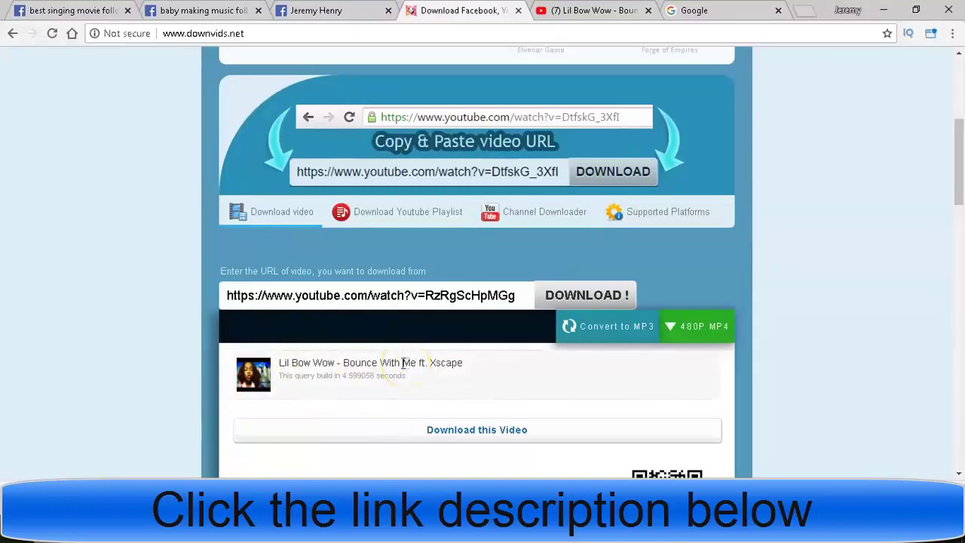
# - Download the Bounce With Me video as a 480P MP4 and show the file in its folder
pyautogui.scroll(-1, 930, 215)
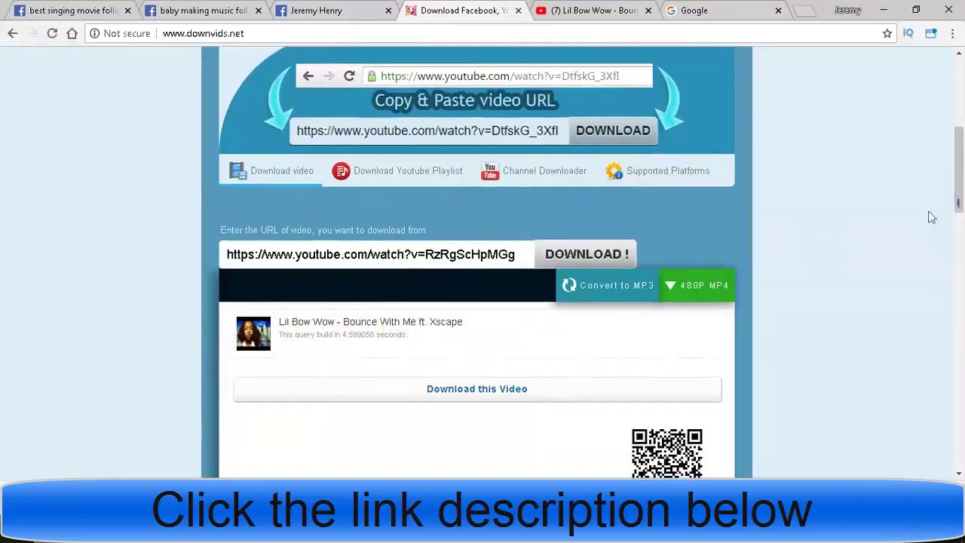
pyautogui.click(469, 391)
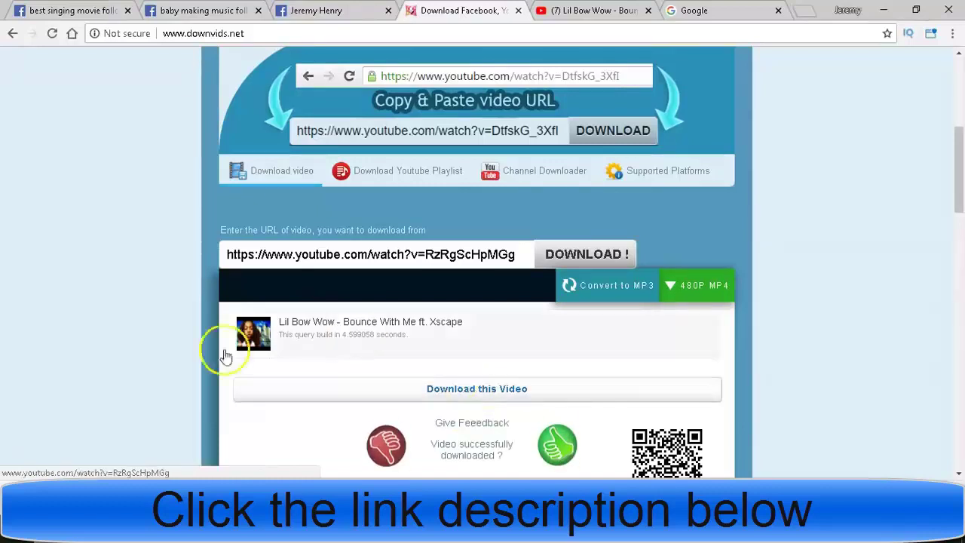
pyautogui.click(181, 494)
pyautogui.click(187, 454)
pyautogui.click(325, 10)
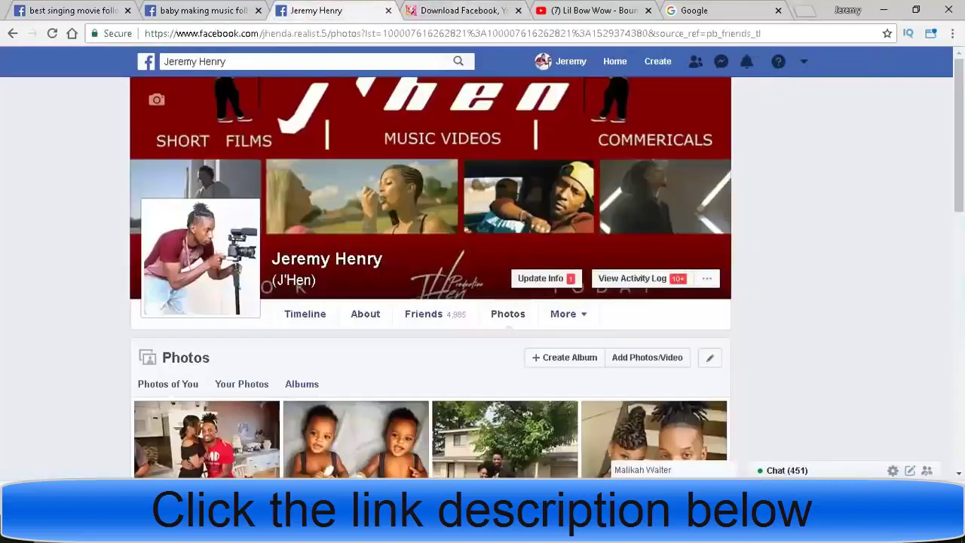
# - Go from the photo albums through the search results to the creator's own profile timeline
pyautogui.click(302, 385)
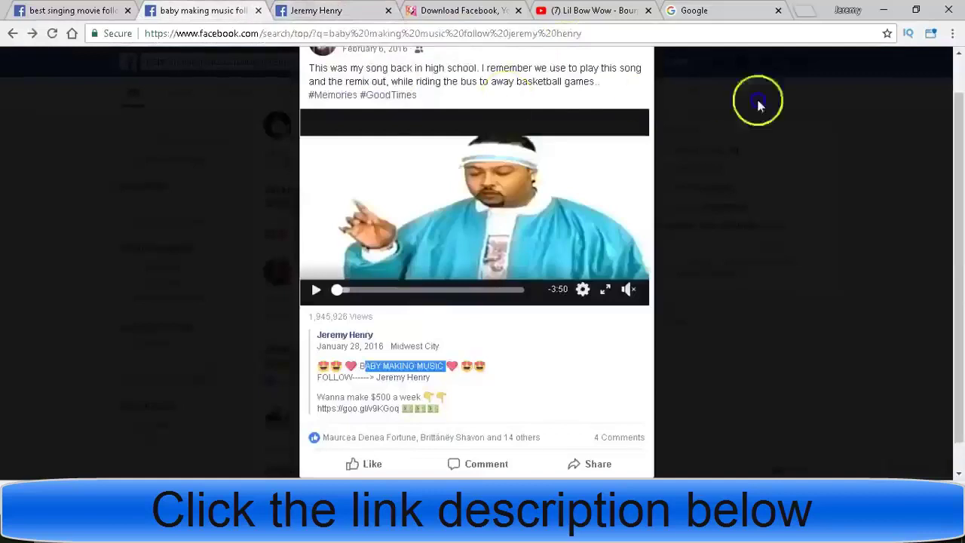
pyautogui.click(758, 101)
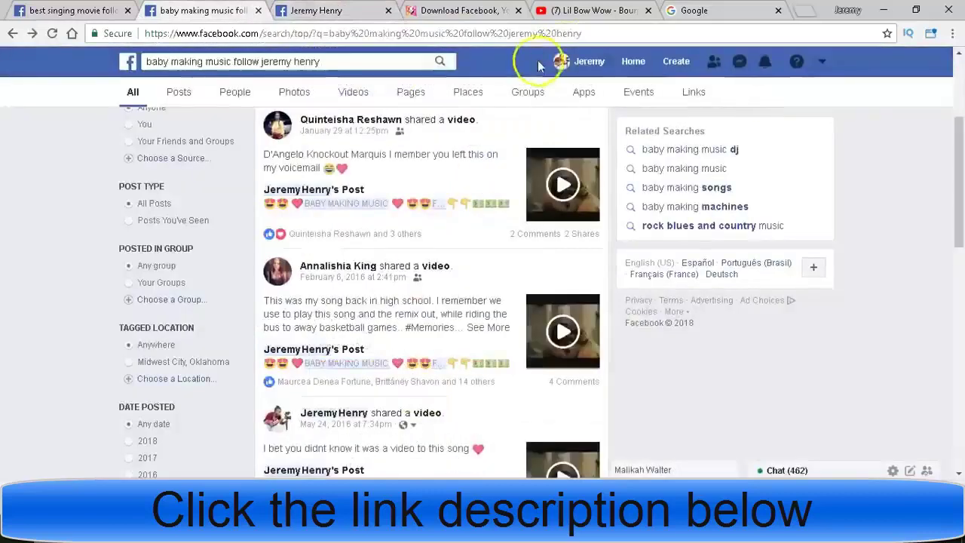
pyautogui.click(569, 67)
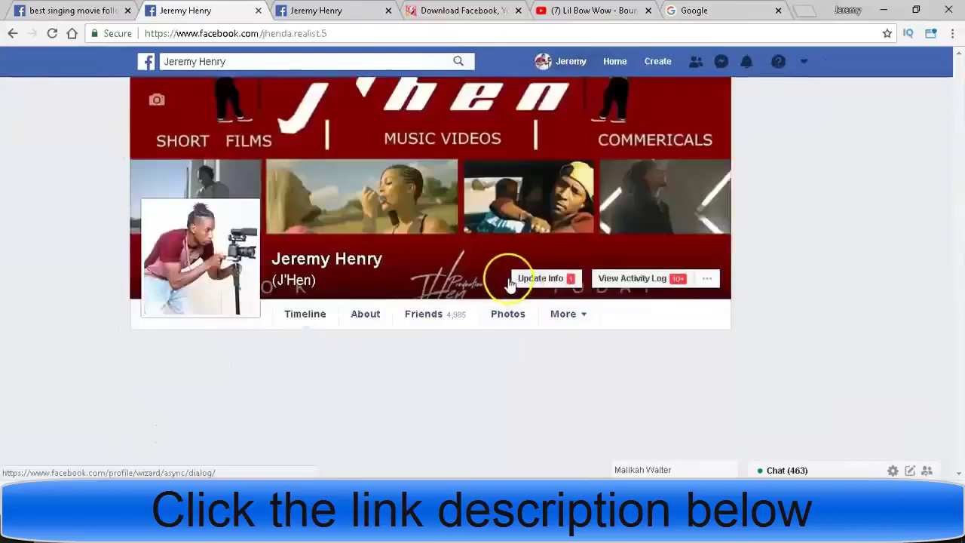
pyautogui.click(962, 119)
pyautogui.scroll(-1, 962, 120)
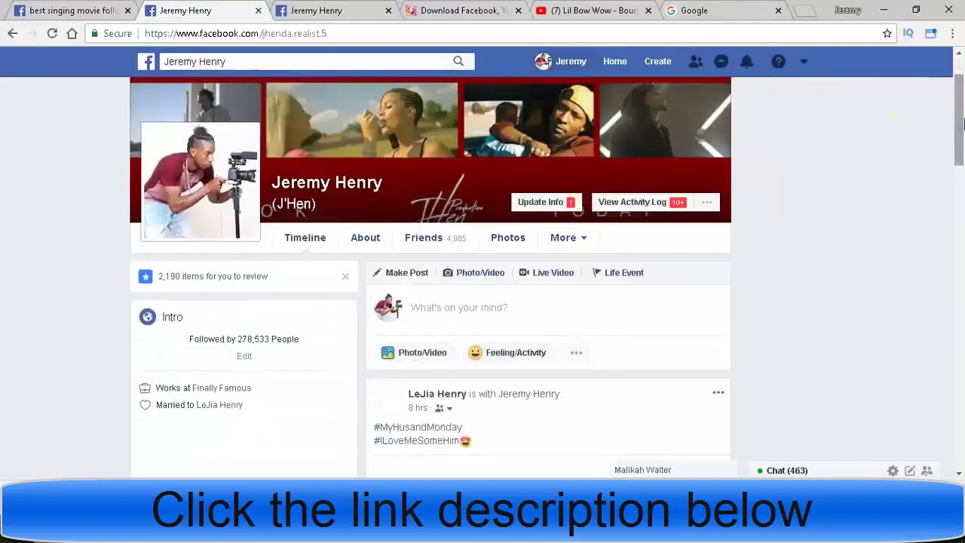
# - Write 'Who Remembers This Wow!!!' in a new post and add fire and shocked-face emoji
pyautogui.click(446, 310)
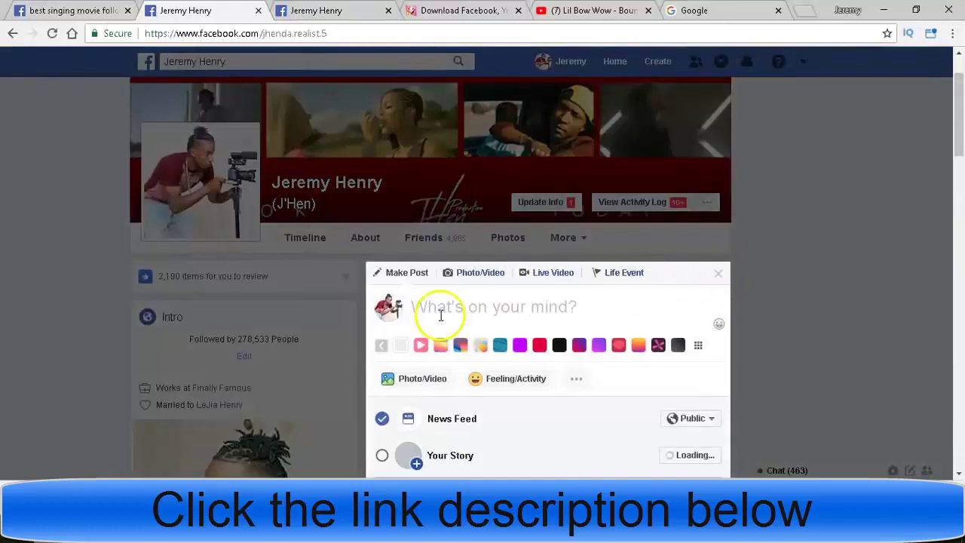
pyautogui.click(451, 315)
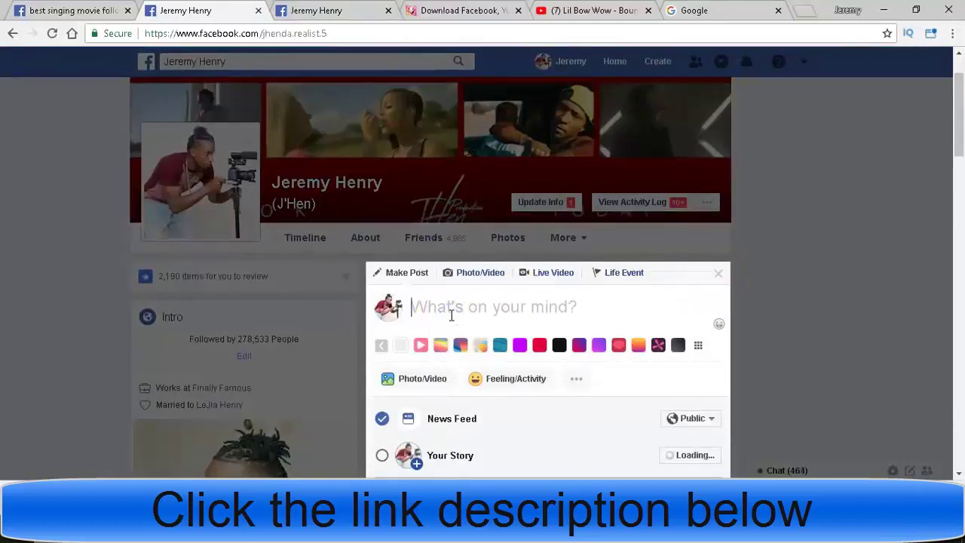
pyautogui.write('Who Remembers This Wow!!!')
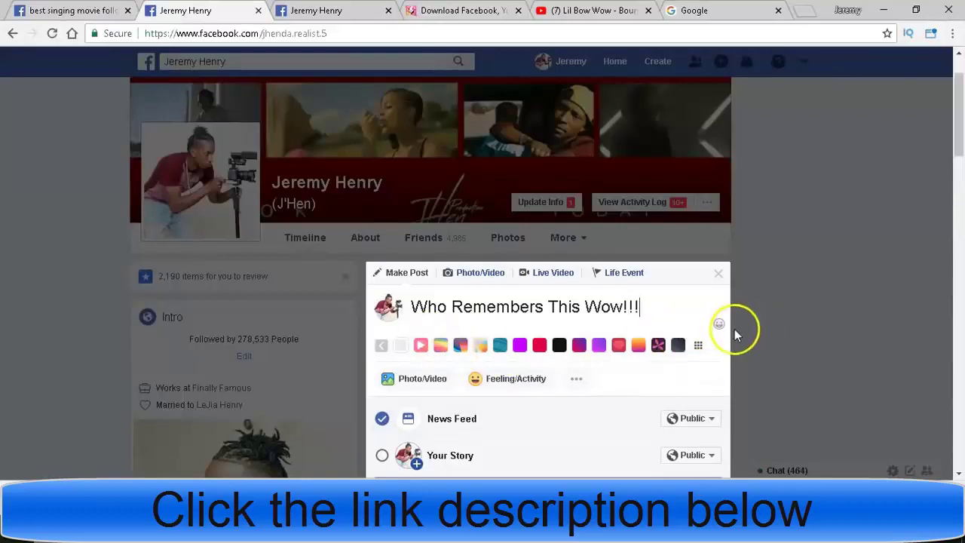
pyautogui.click(721, 325)
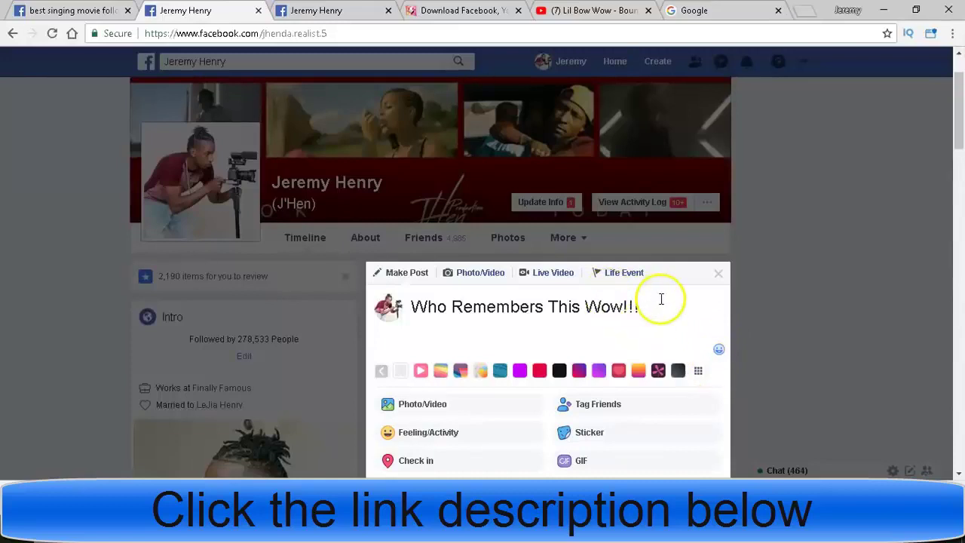
pyautogui.click(720, 351)
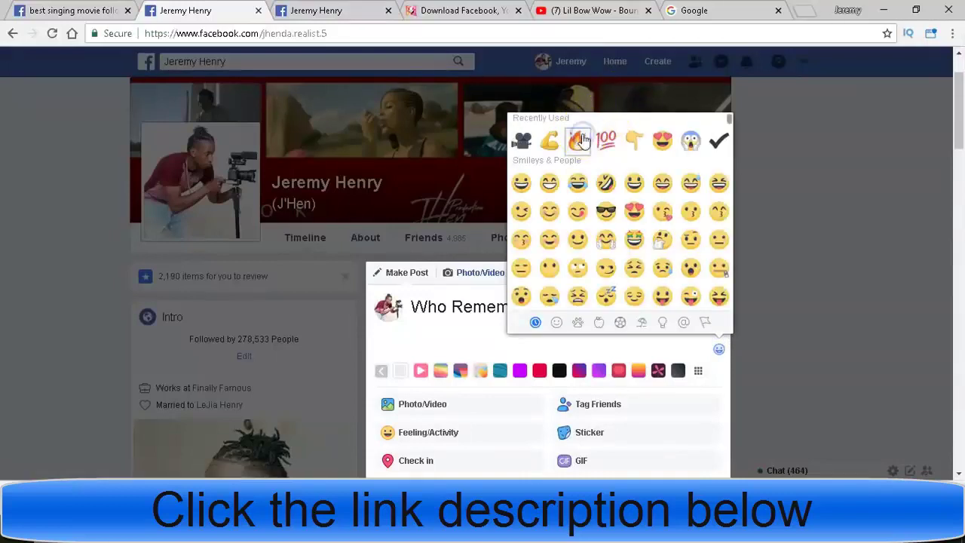
pyautogui.click(461, 323)
pyautogui.click(729, 315)
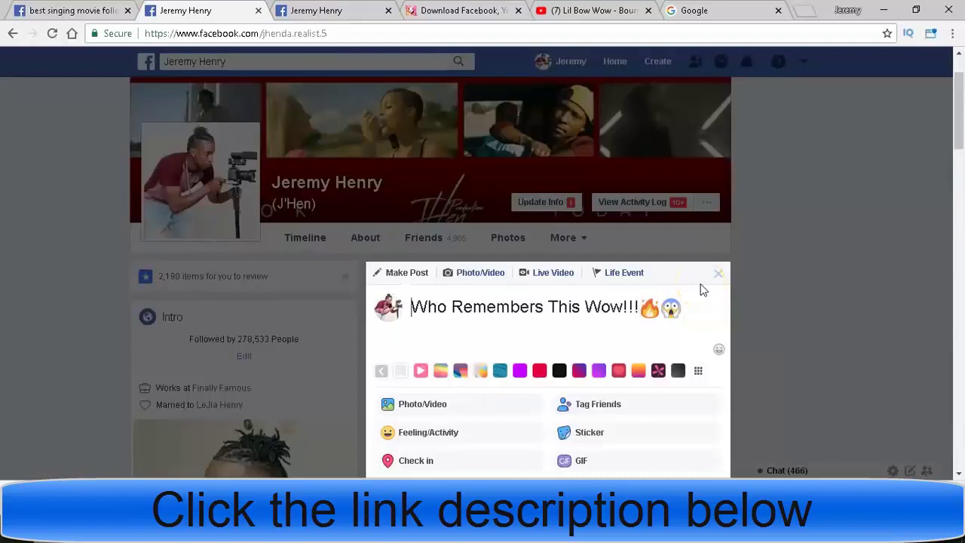
# - Close the post composer and leave the page, discarding the unsent draft
pyautogui.click(717, 273)
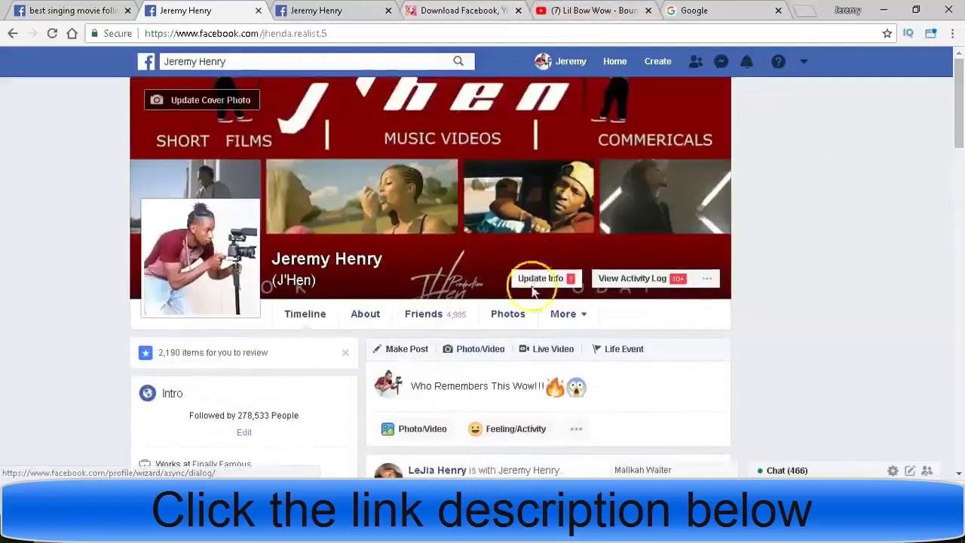
pyautogui.click(517, 325)
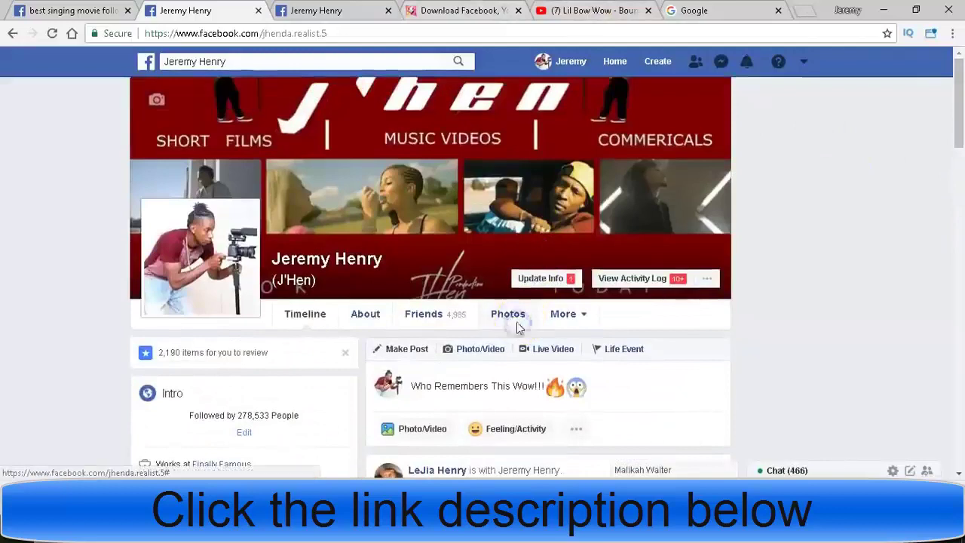
pyautogui.click(576, 244)
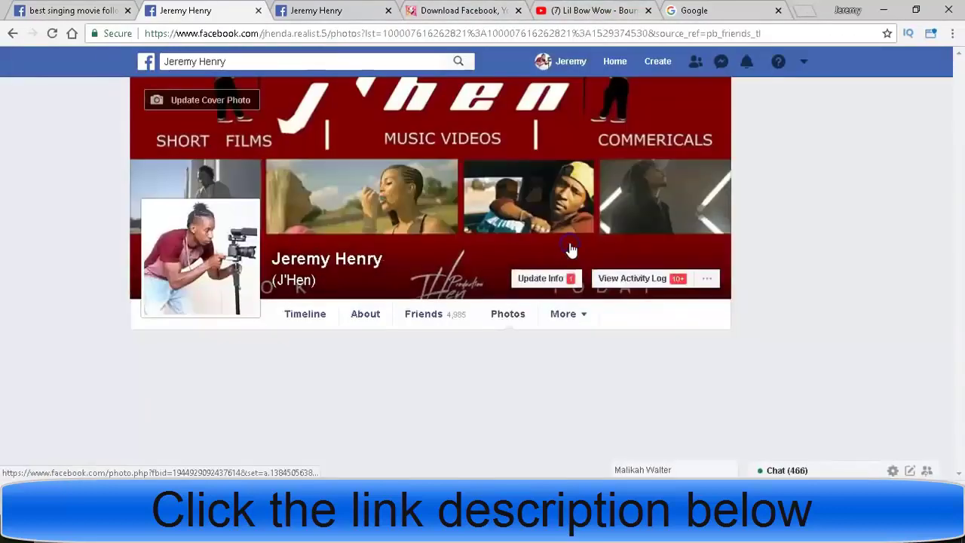
# - Open the Videos album under the profile's photo Albums and scroll through the uploads
pyautogui.scroll(-3, 558, 241)
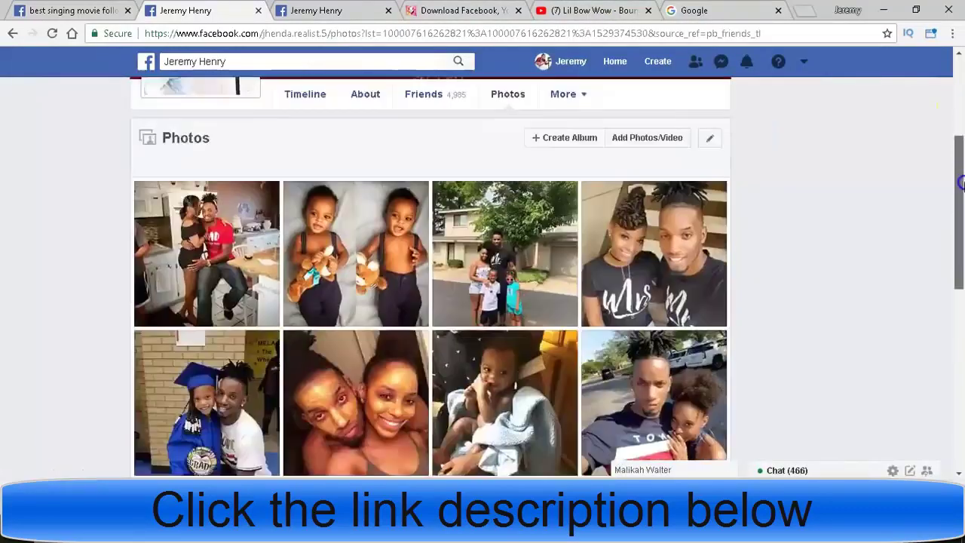
pyautogui.click(300, 164)
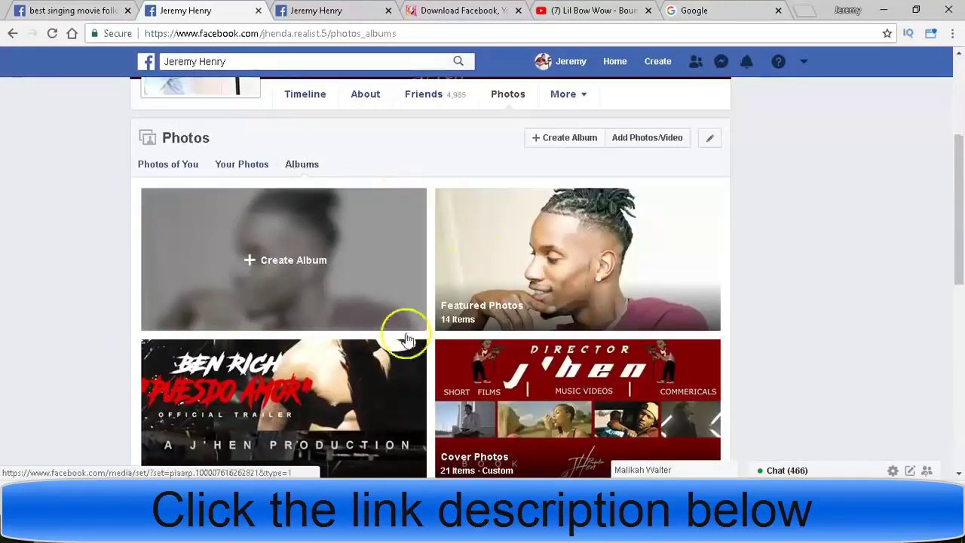
pyautogui.moveTo(957, 189); pyautogui.dragTo(958, 209)
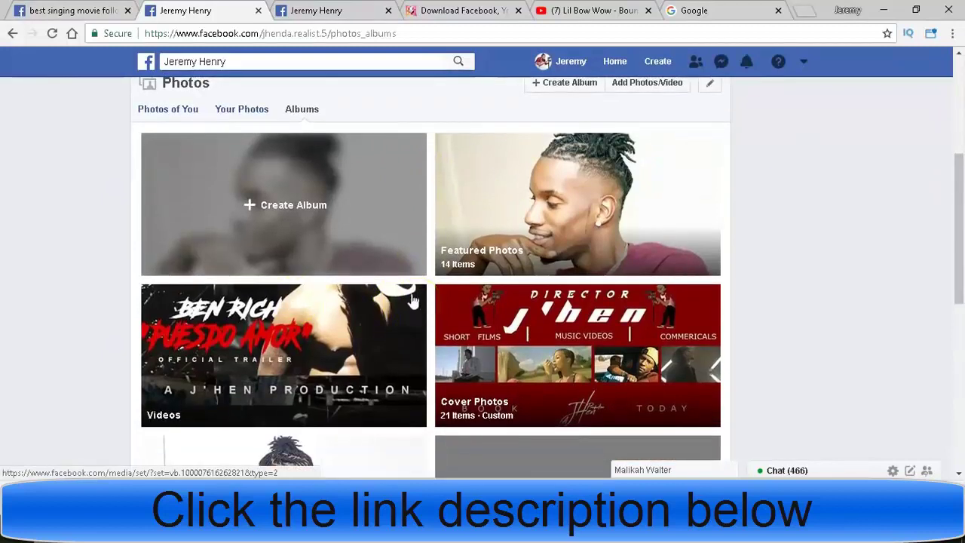
pyautogui.click(383, 294)
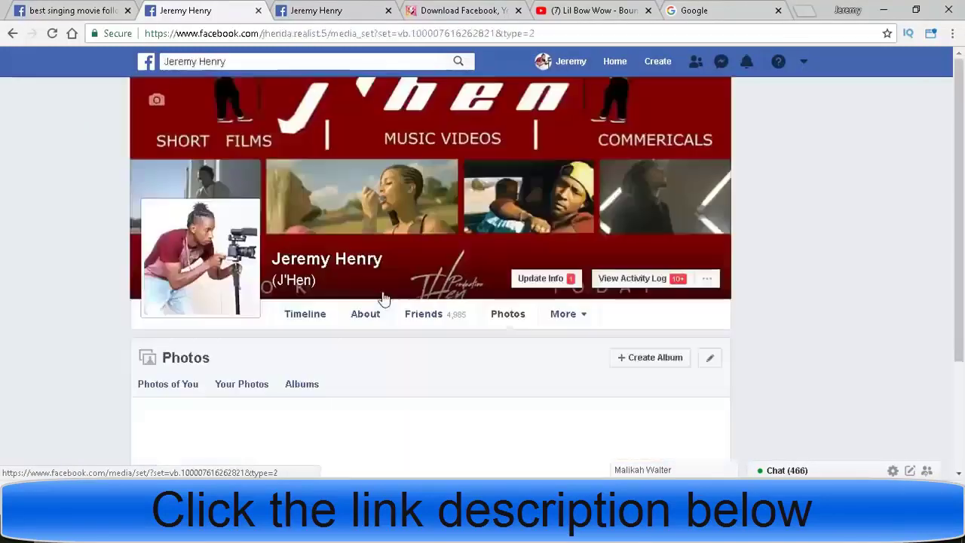
pyautogui.scroll(-10, 958, 151)
pyautogui.scroll(5, 960, 125)
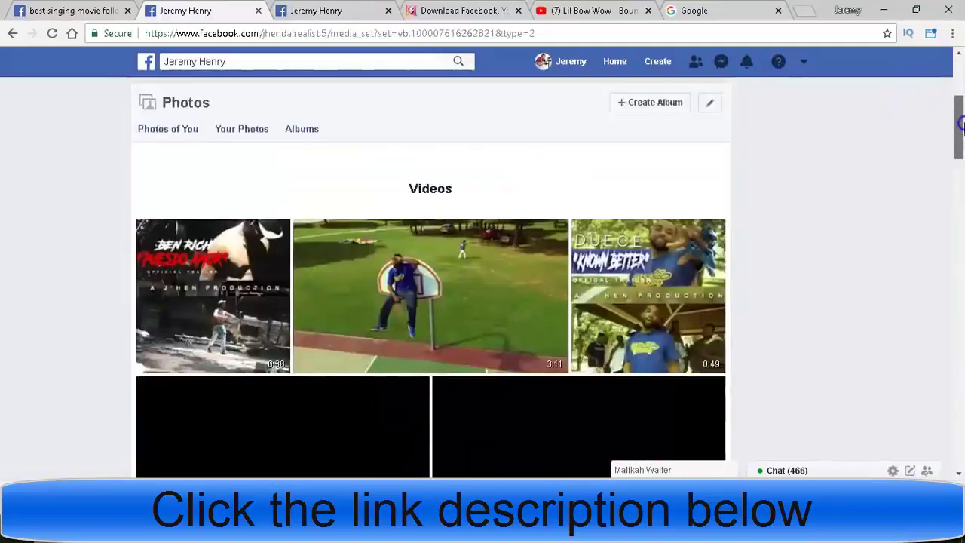
pyautogui.moveTo(961, 126); pyautogui.dragTo(241, 60)
# - Replace the search text with 'how females used to dance in 2004' plus the creator's name and search
pyautogui.click(242, 59)
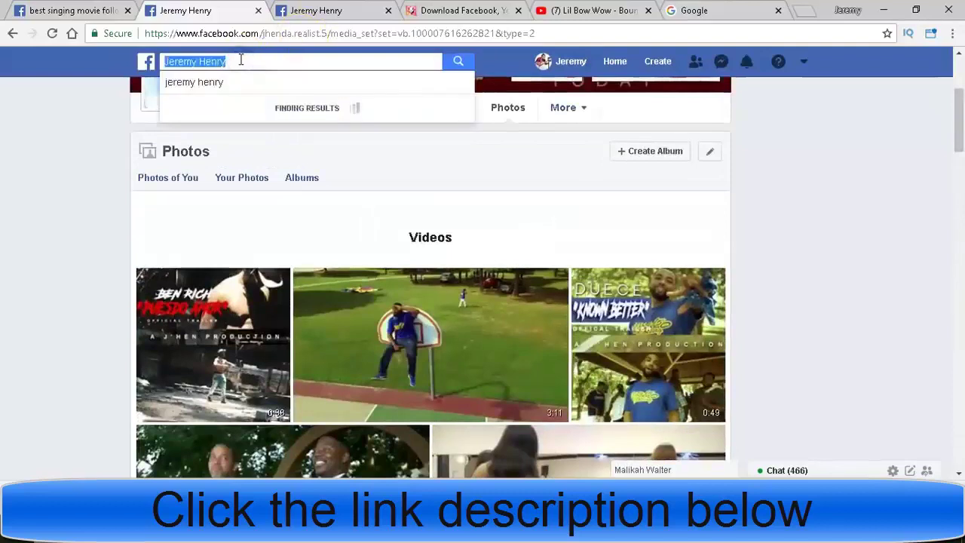
pyautogui.press('BackSpace')
pyautogui.write('how fe')
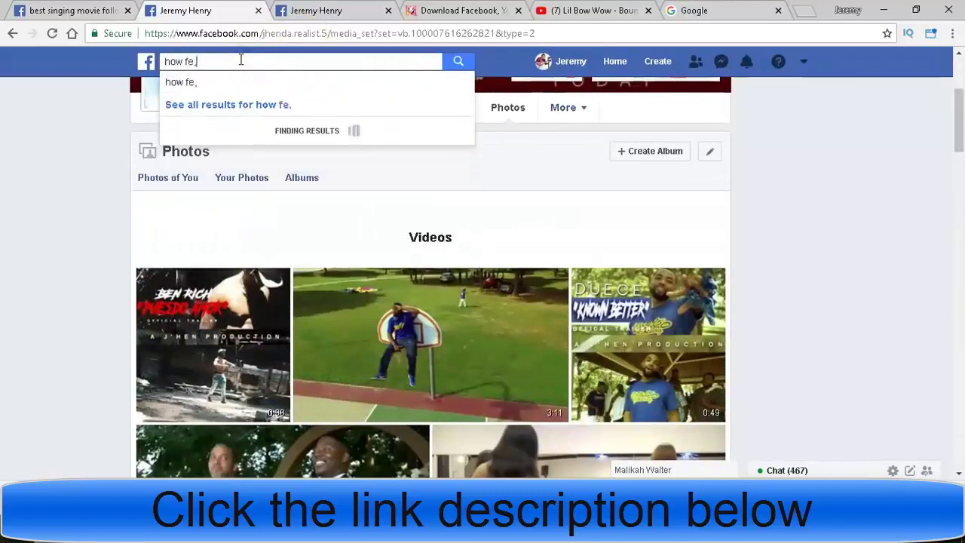
pyautogui.write('males used to dance')
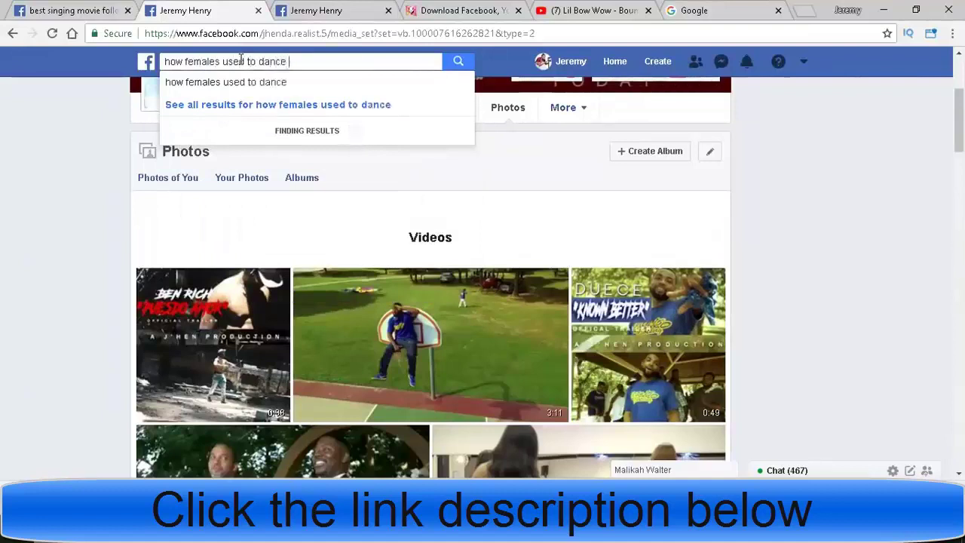
pyautogui.write(' in 2004 follow jeremy')
pyautogui.press('Return')
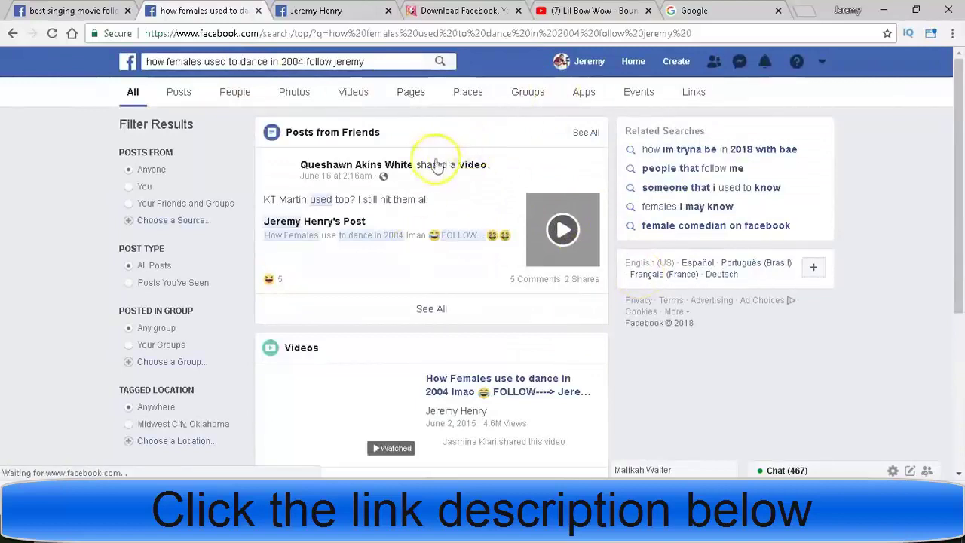
# - Open the shared 2004 dance video, check its 4,608,448 views, then open the post on its own page
pyautogui.click(343, 178)
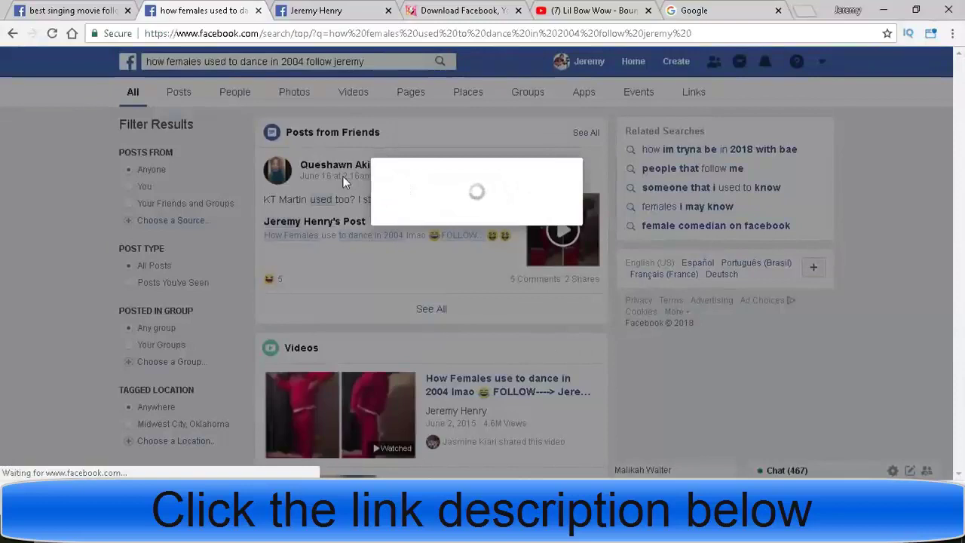
pyautogui.click(508, 270)
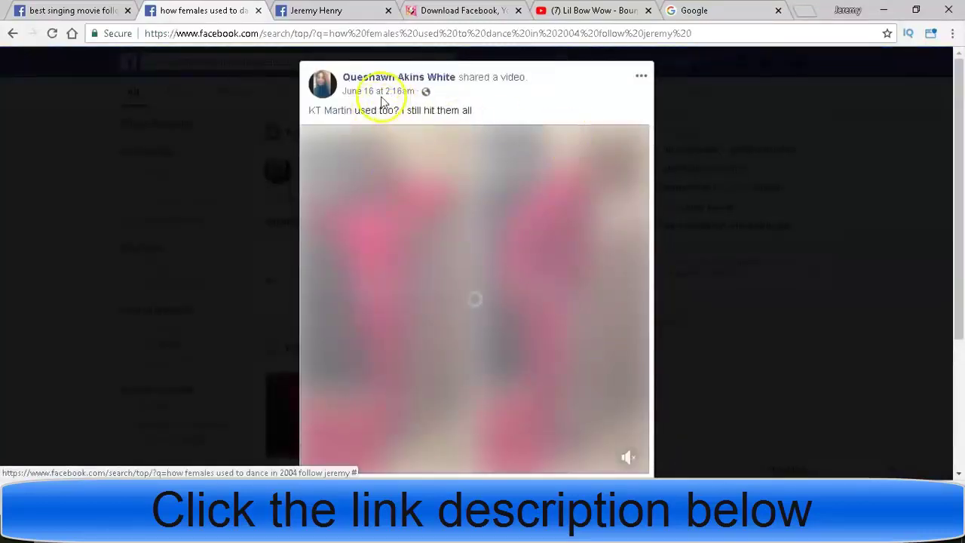
pyautogui.scroll(-1, 962, 239)
pyautogui.scroll(-1, 962, 240)
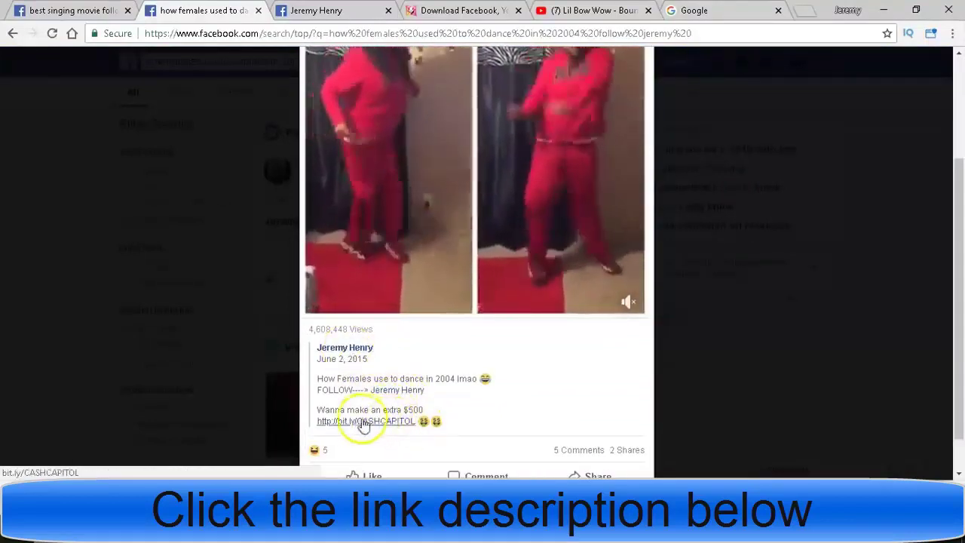
pyautogui.moveTo(311, 328); pyautogui.dragTo(377, 330)
pyautogui.scroll(2, 378, 337)
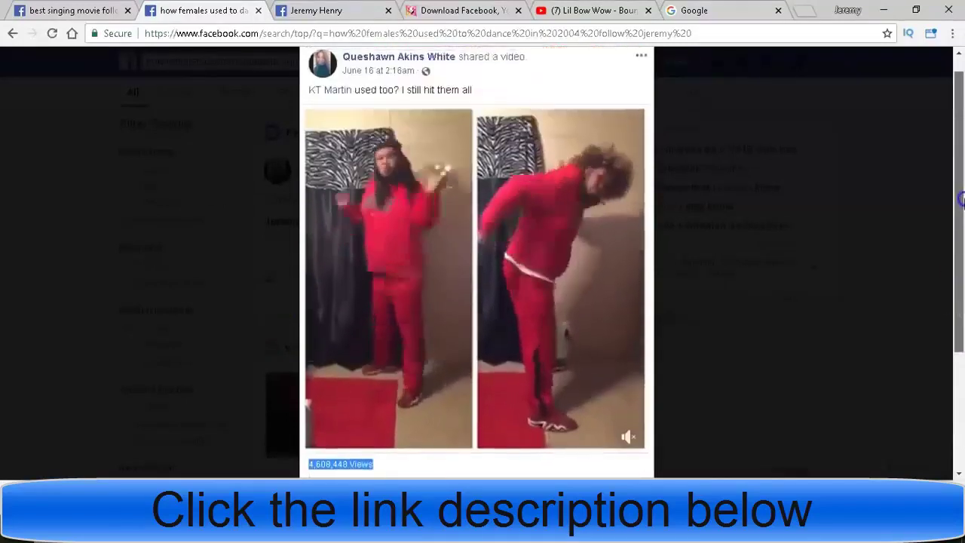
pyautogui.click(395, 90)
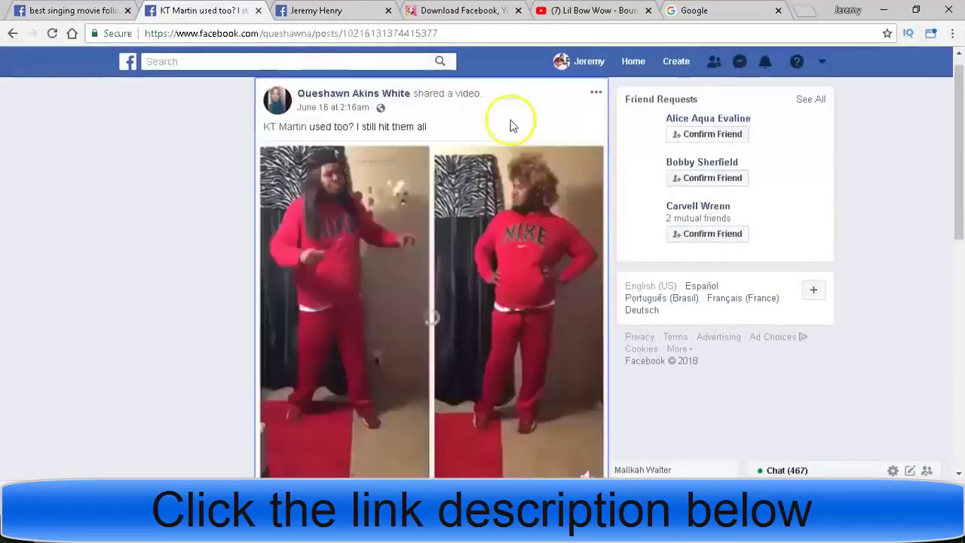
# - Open the creator's original video post, expand its description to the $500 promo link, and pause it
pyautogui.click(466, 96)
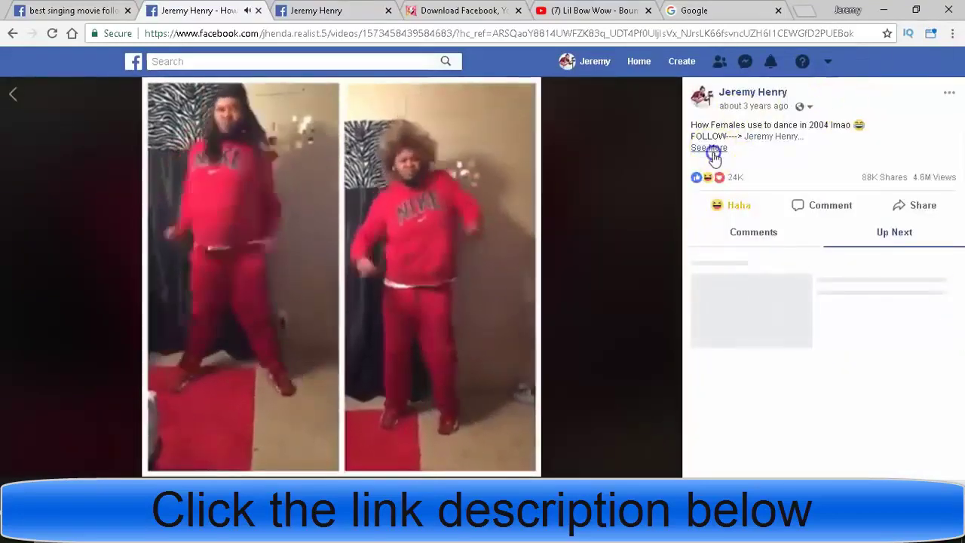
pyautogui.click(710, 149)
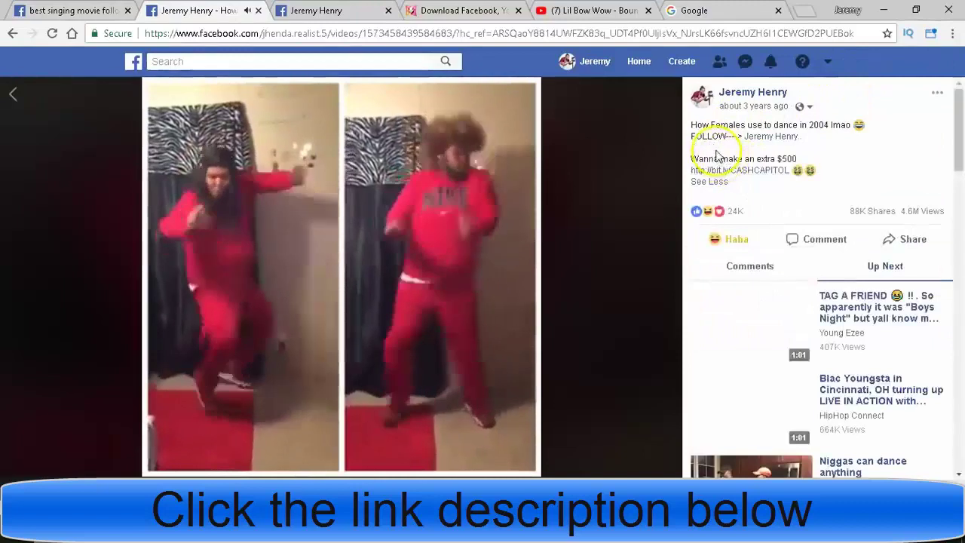
pyautogui.click(422, 277)
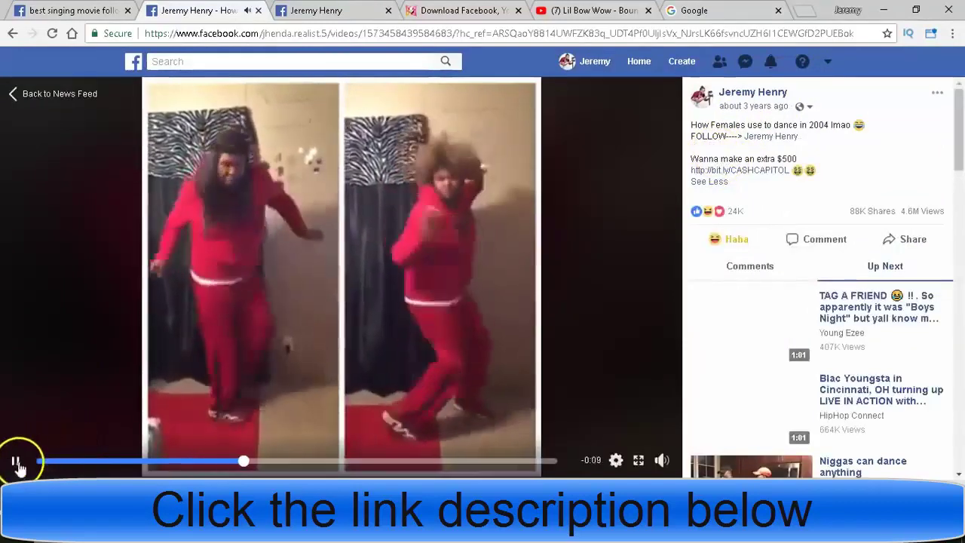
pyautogui.click(16, 462)
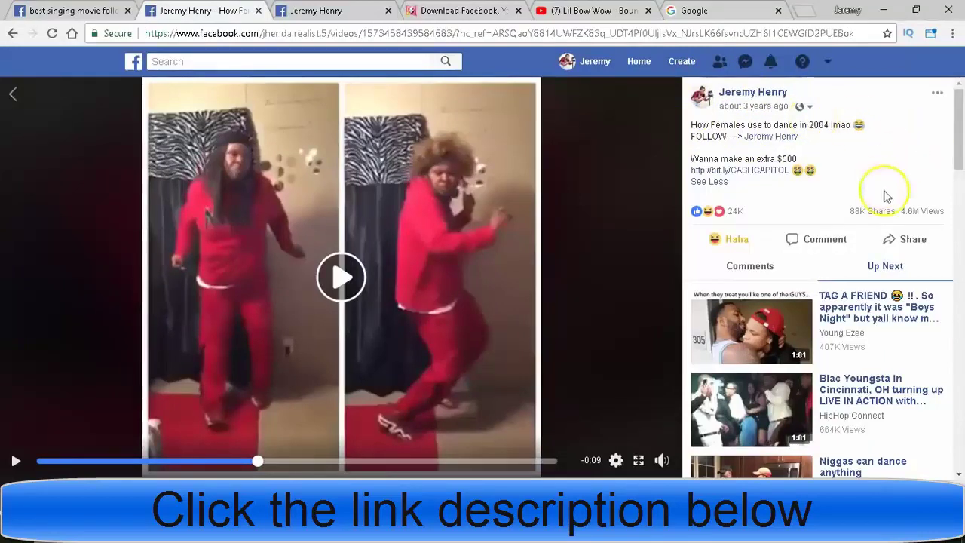
# - Highlight the 4.6M views, show the video's comments, and highlight how long ago it was posted
pyautogui.moveTo(901, 211); pyautogui.dragTo(953, 212)
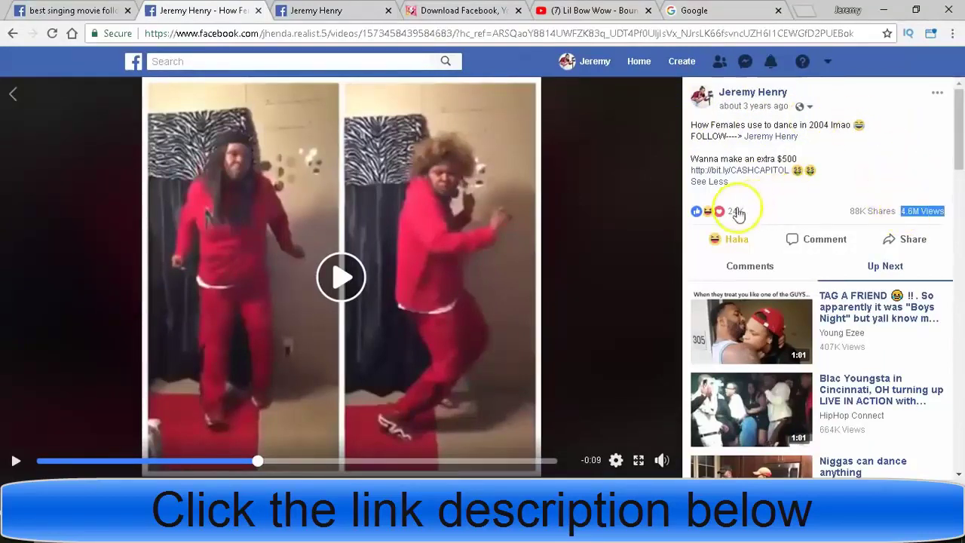
pyautogui.click(805, 224)
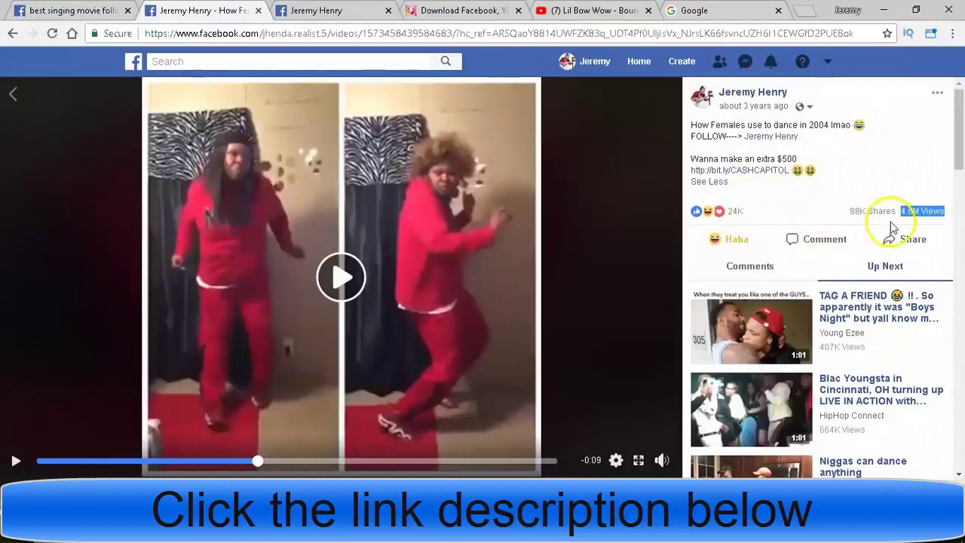
pyautogui.moveTo(879, 214)
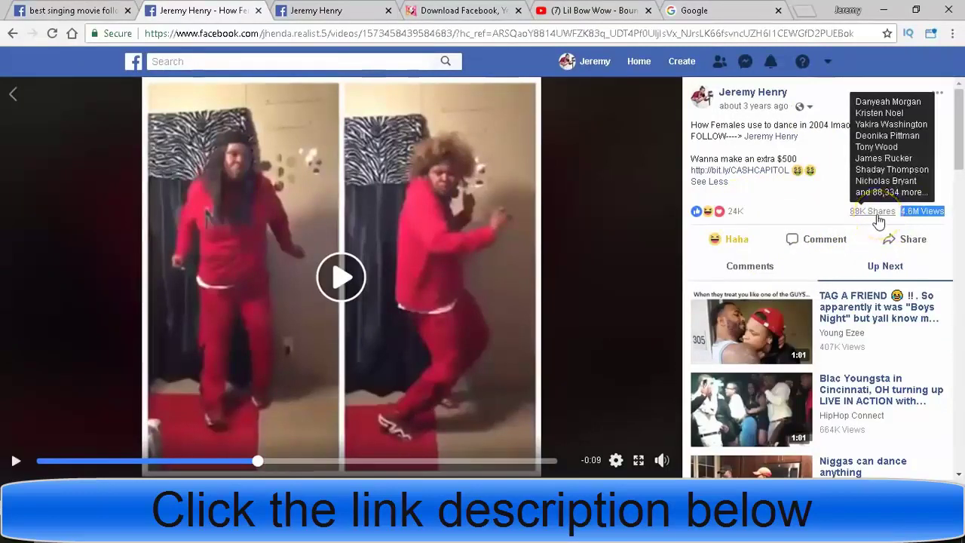
pyautogui.click(825, 241)
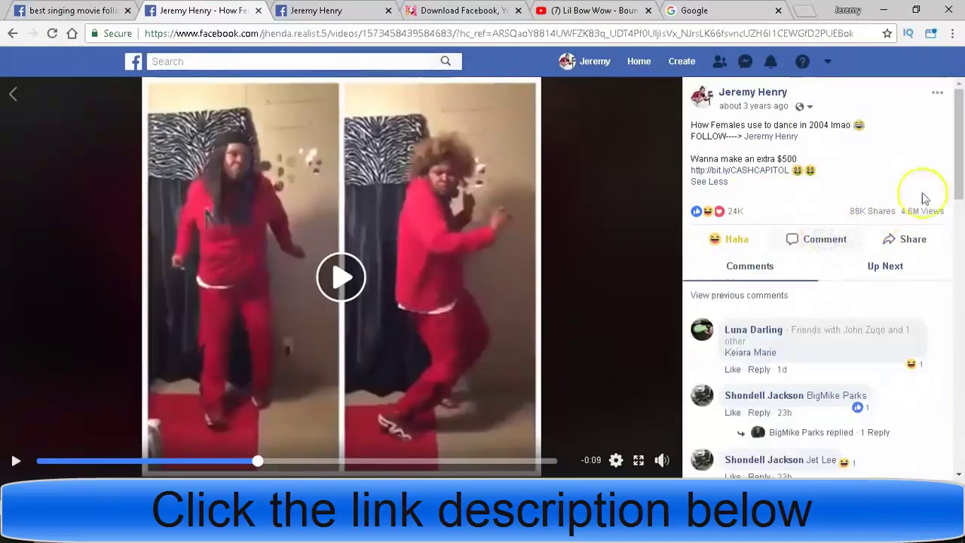
pyautogui.moveTo(959, 181); pyautogui.dragTo(960, 413)
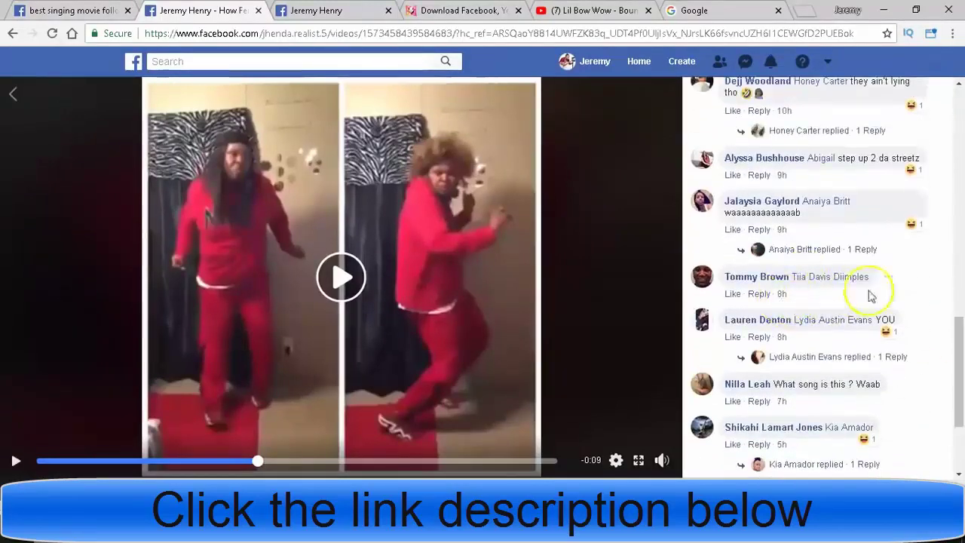
pyautogui.moveTo(959, 353); pyautogui.dragTo(961, 396)
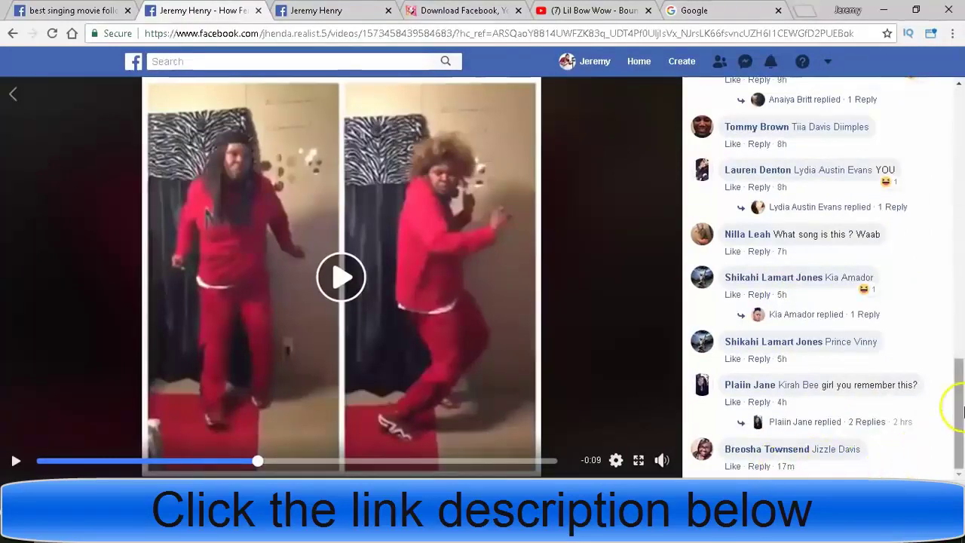
pyautogui.moveTo(954, 400); pyautogui.dragTo(959, 105)
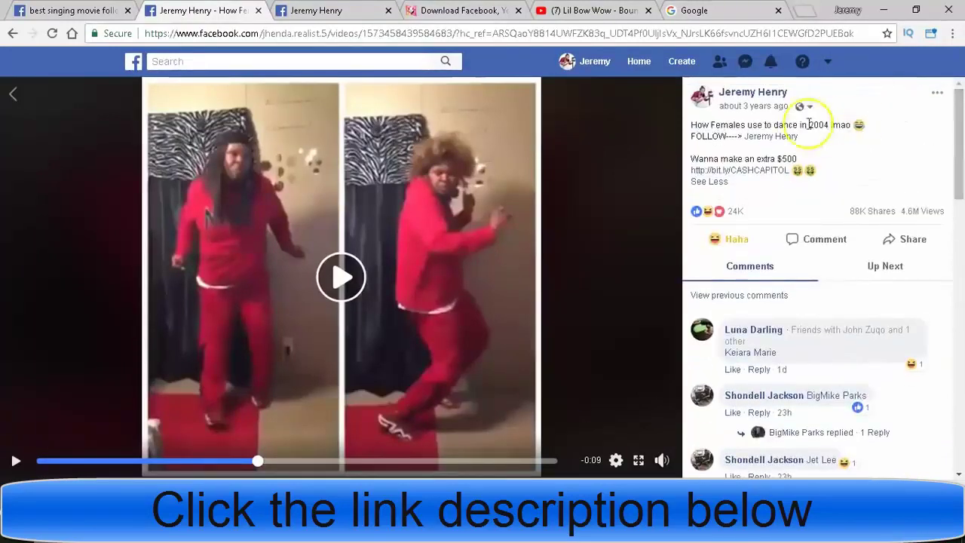
pyautogui.moveTo(719, 106); pyautogui.dragTo(791, 110)
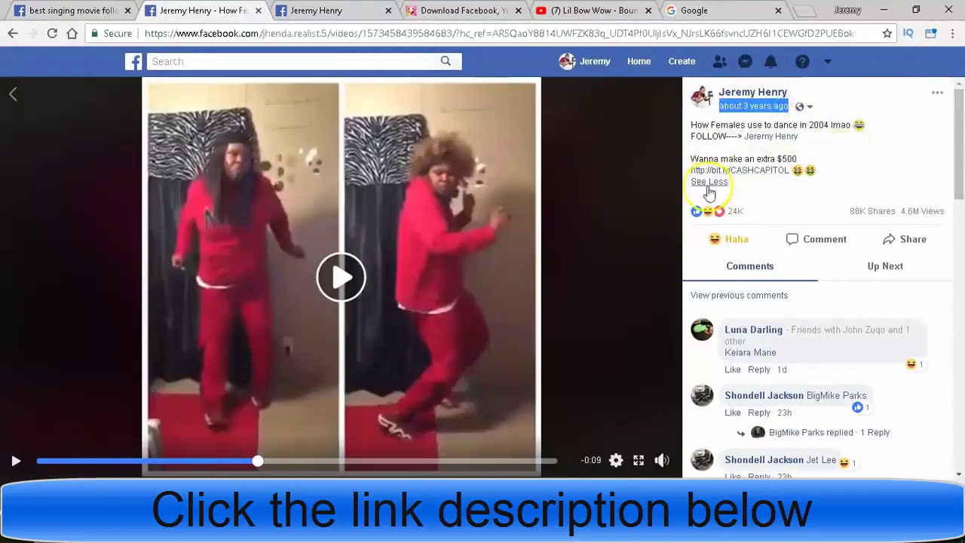
pyautogui.click(732, 172)
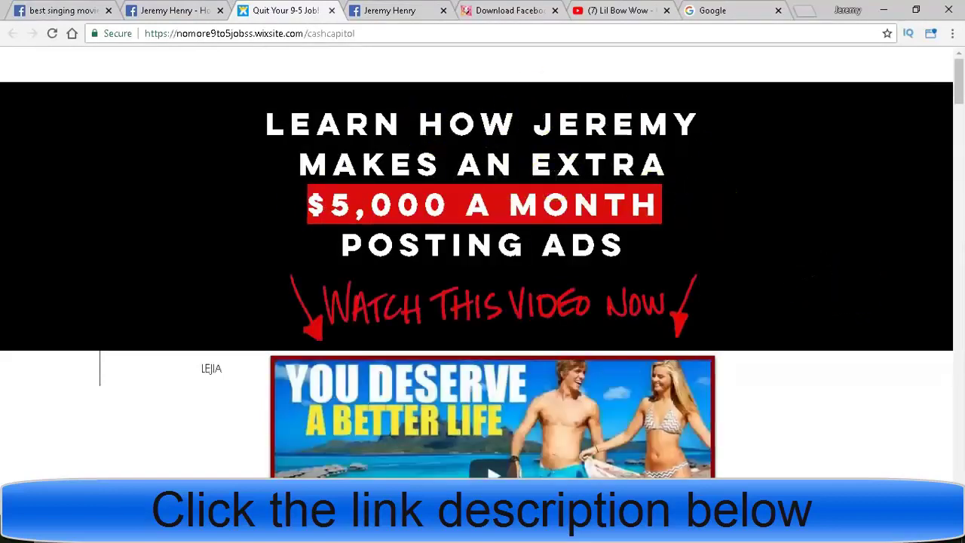
pyautogui.click(332, 11)
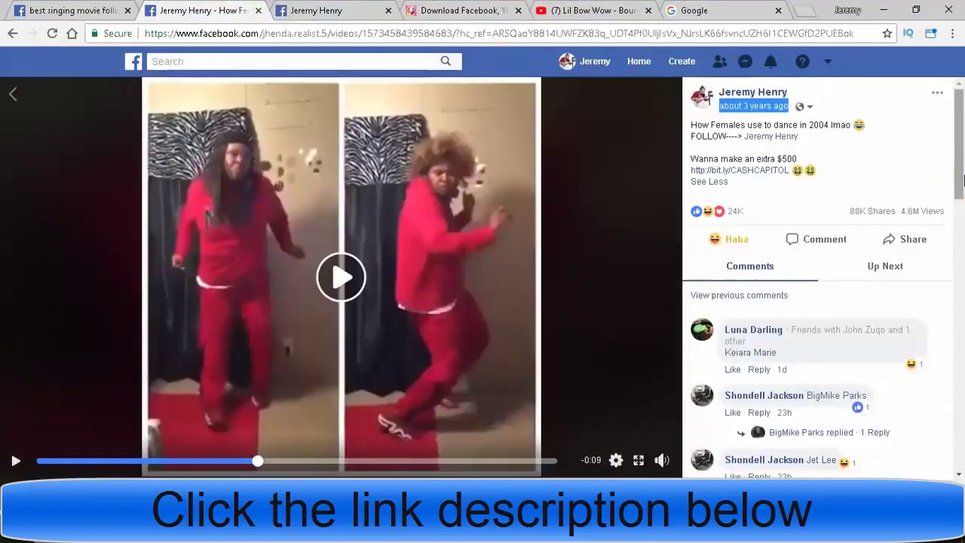
# - Switch to the 'Lil Bow Wow - Bounce With Me ft. Xscape' YouTube tab
pyautogui.scroll(-1, 962, 178)
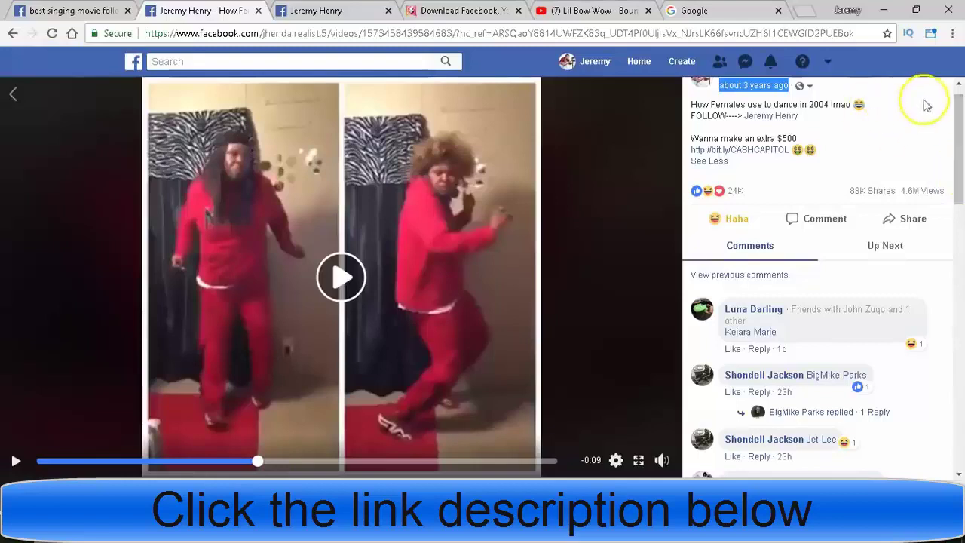
pyautogui.scroll(1, 955, 101)
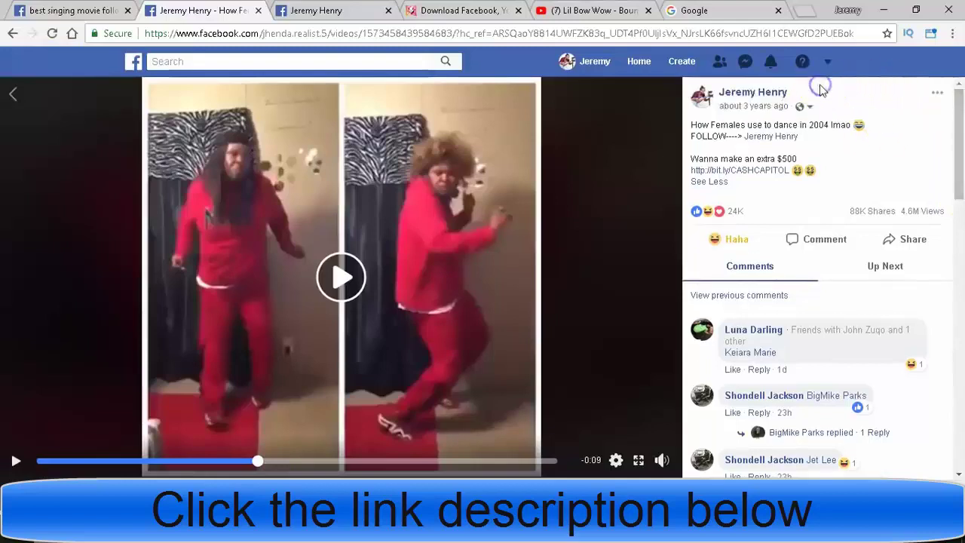
pyautogui.click(596, 10)
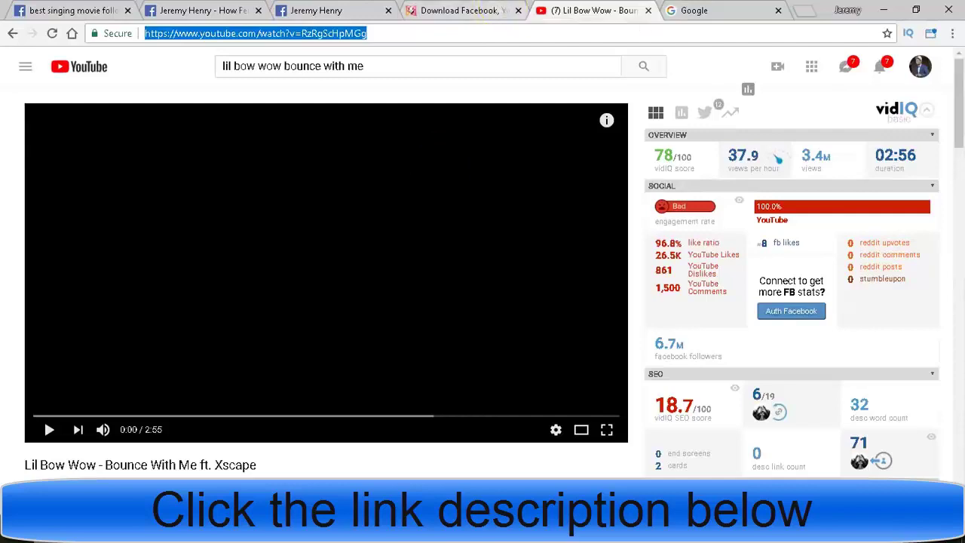
# - Return to the Facebook tab and close the enlarged video post to reveal the search results
pyautogui.click(71, 10)
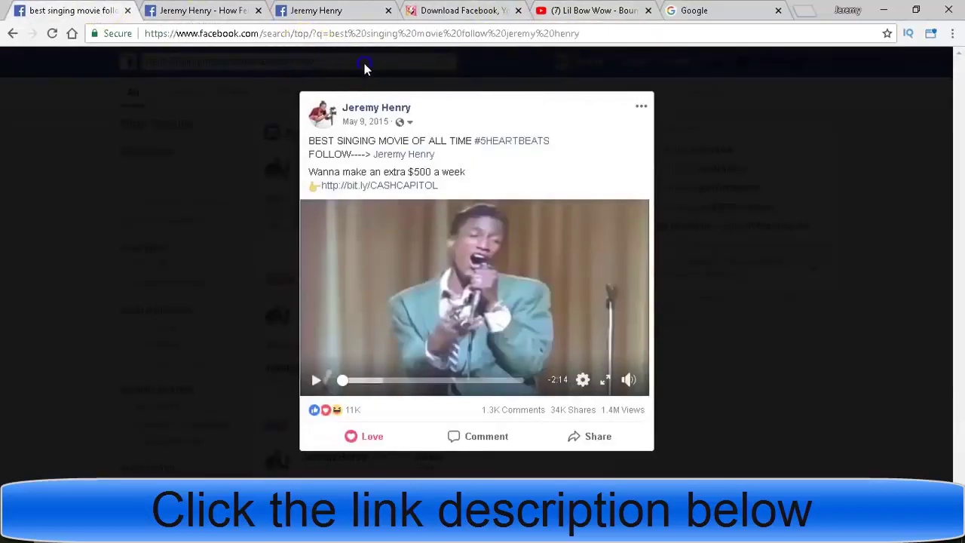
pyautogui.click(365, 68)
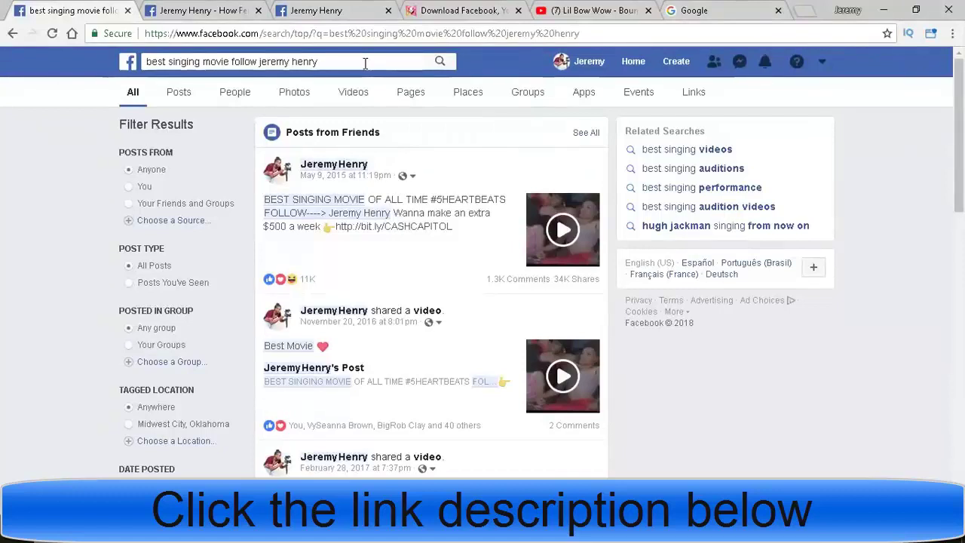
# - Scroll to the Videos section of the search results and expand it to show all video results
pyautogui.click(618, 64)
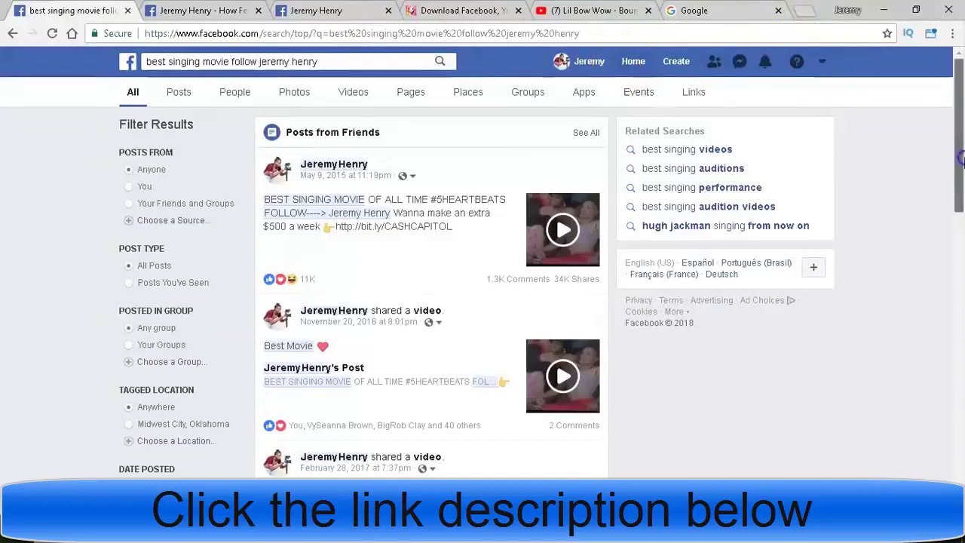
pyautogui.click(948, 275)
pyautogui.moveTo(948, 275); pyautogui.dragTo(952, 390)
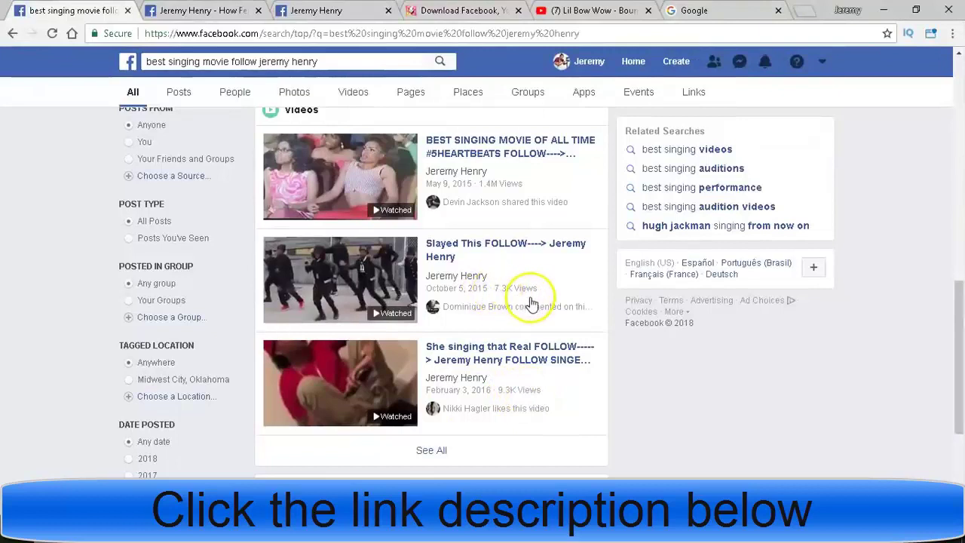
pyautogui.click(431, 451)
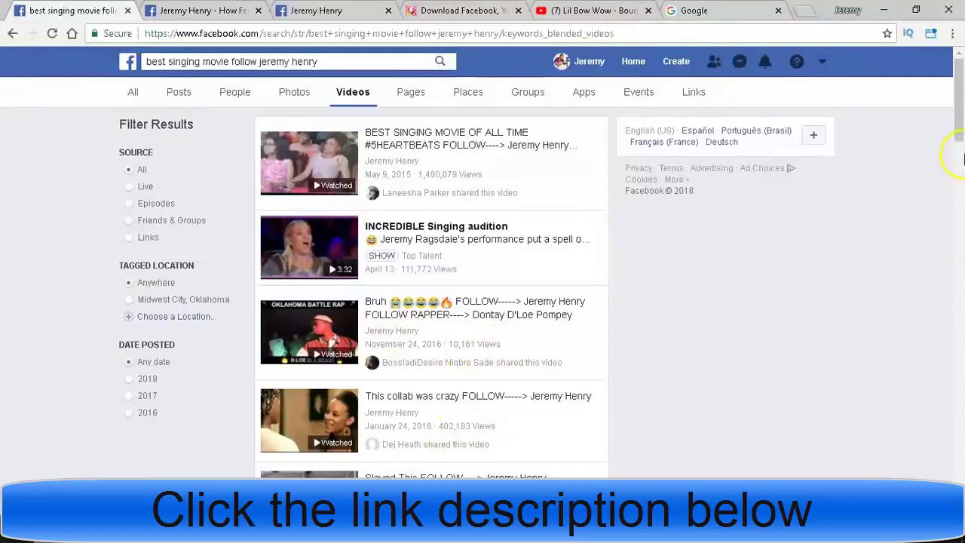
pyautogui.click(961, 158)
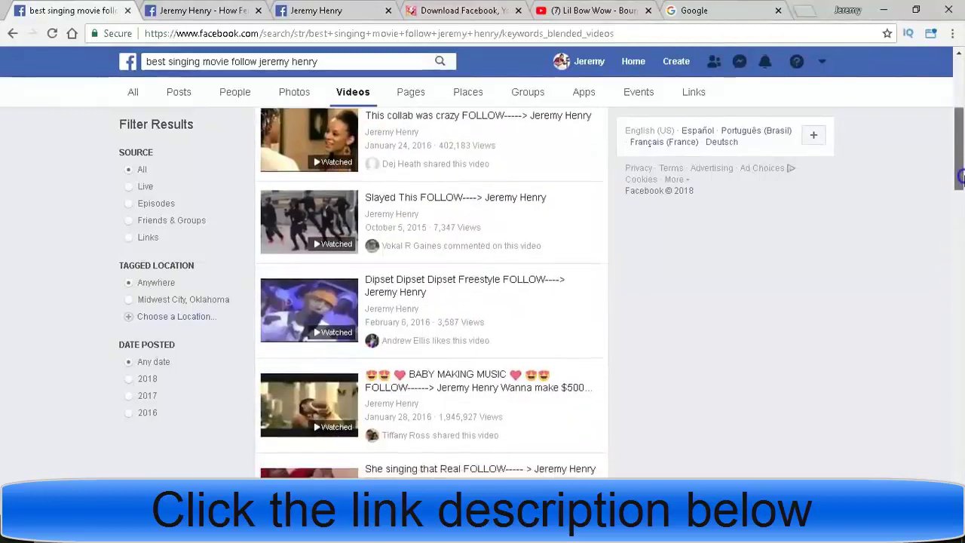
pyautogui.moveTo(961, 181); pyautogui.dragTo(961, 220)
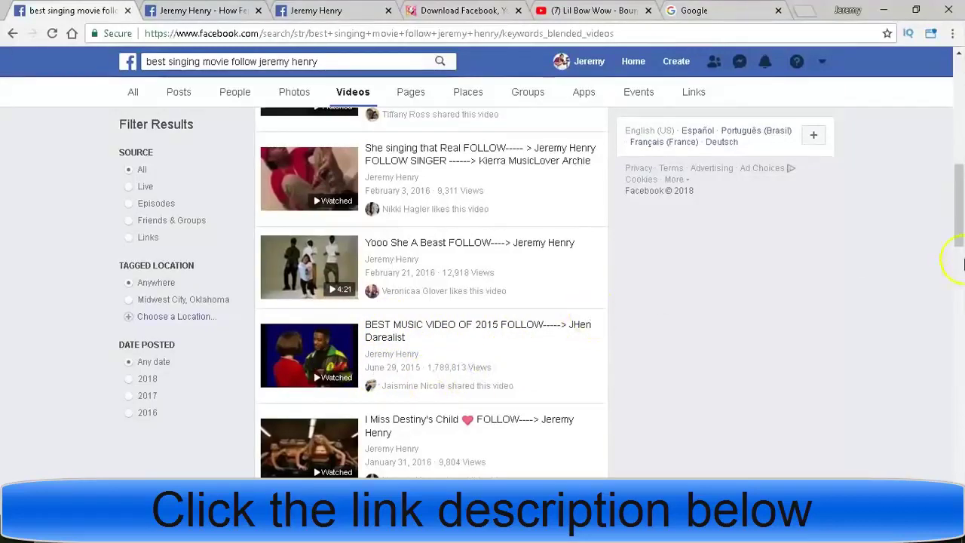
pyautogui.moveTo(959, 219); pyautogui.dragTo(959, 254)
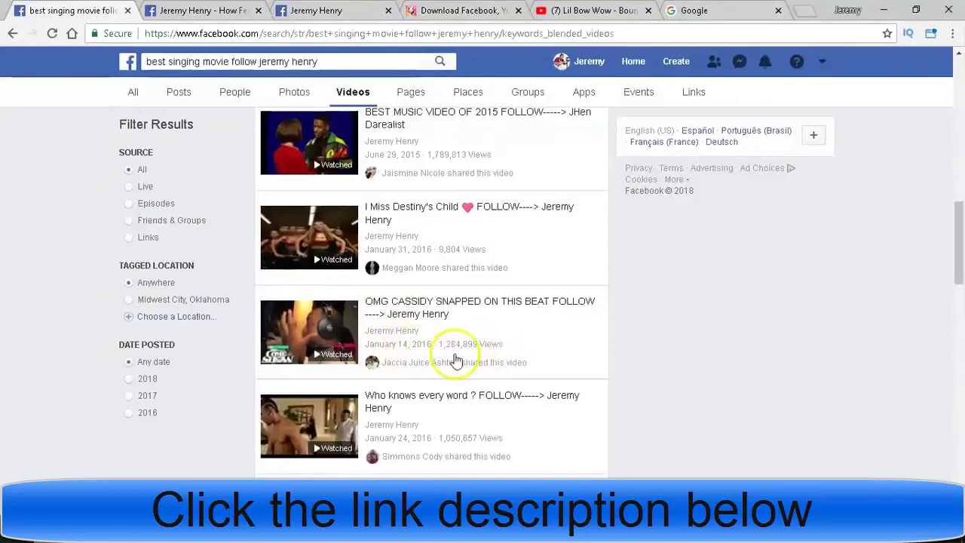
pyautogui.moveTo(961, 264)
pyautogui.mouseDown()
pyautogui.moveTo(961, 237)
pyautogui.moveTo(960, 281)
pyautogui.mouseUp()
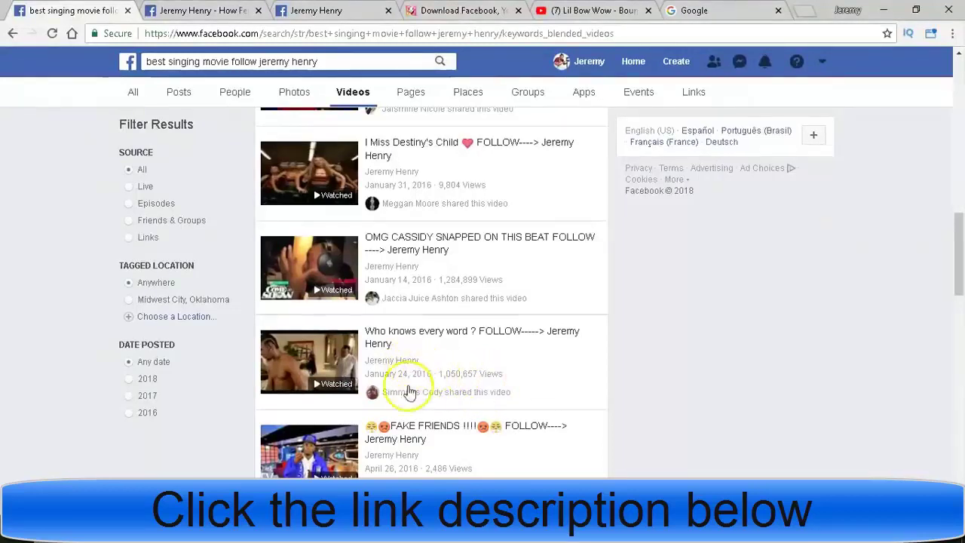
pyautogui.moveTo(958, 249); pyautogui.dragTo(961, 114)
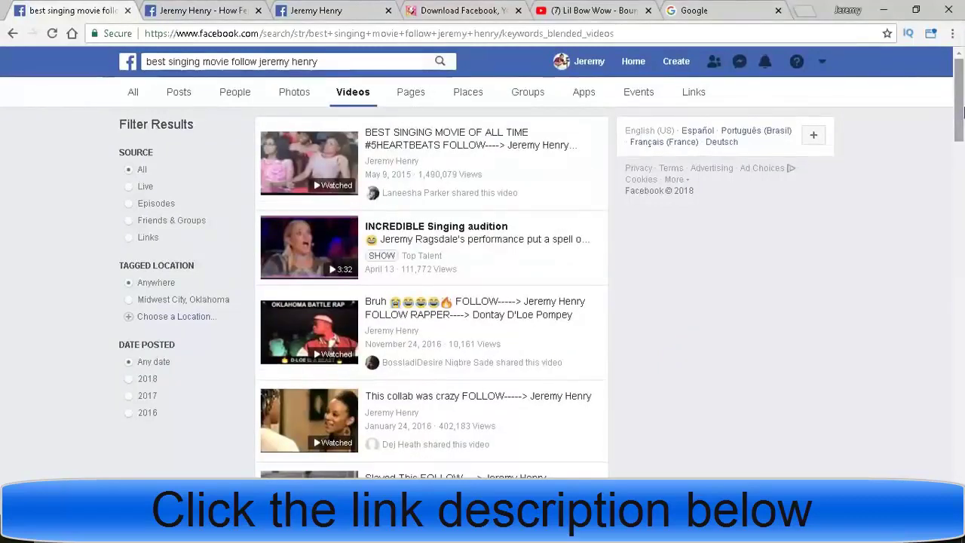